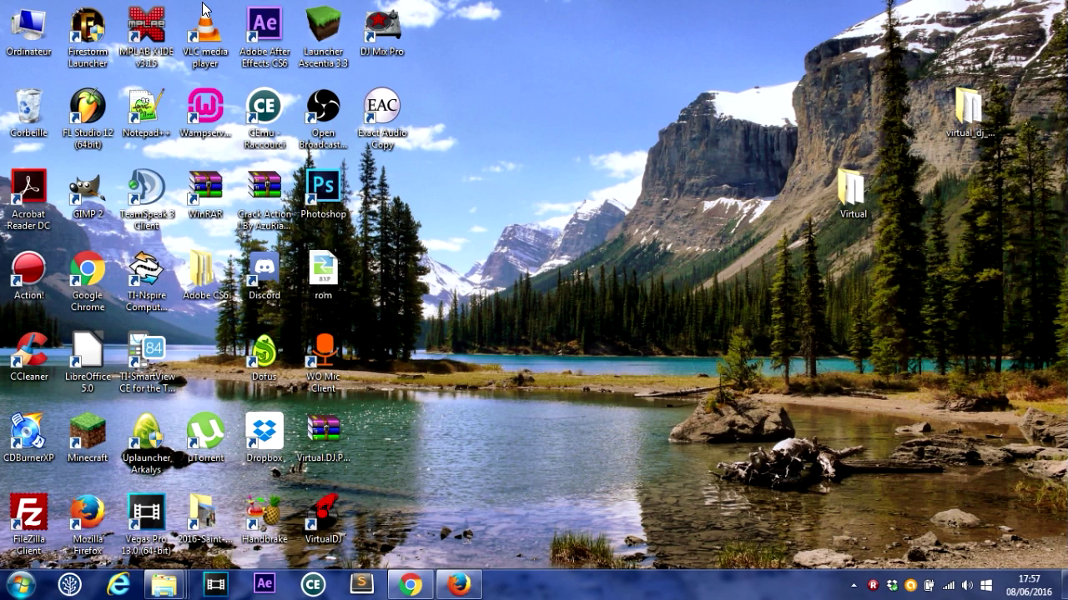
pyautogui.moveTo(2, 3); pyautogui.dragTo(1005, 508)
pyautogui.click(964, 491)
# Switch to Chrome and search the web for "virtual vb cable" in a new tab
pyautogui.click(410, 584)
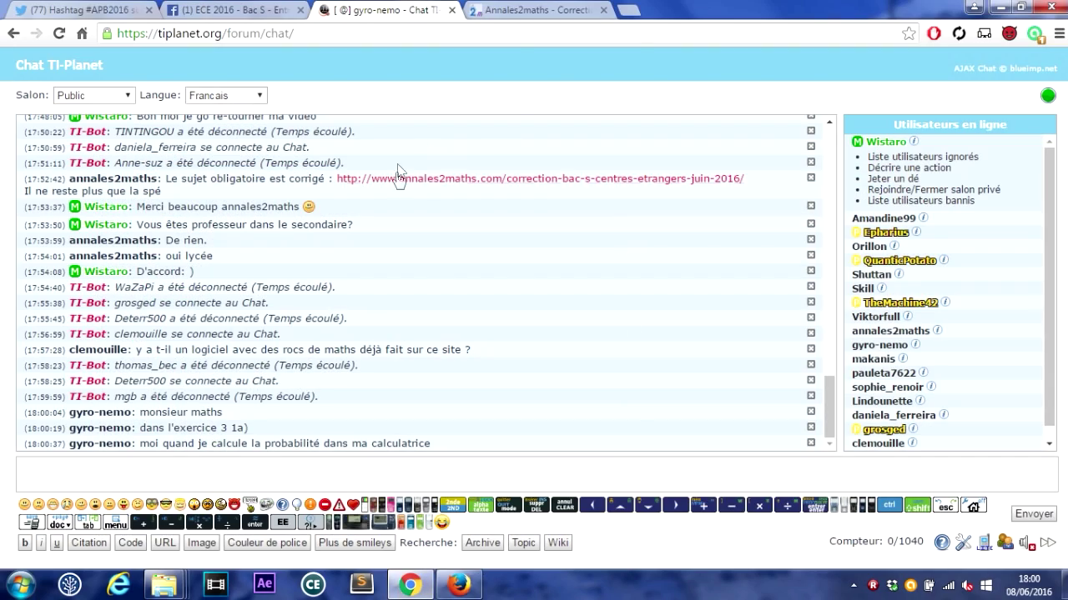
pyautogui.click(628, 9)
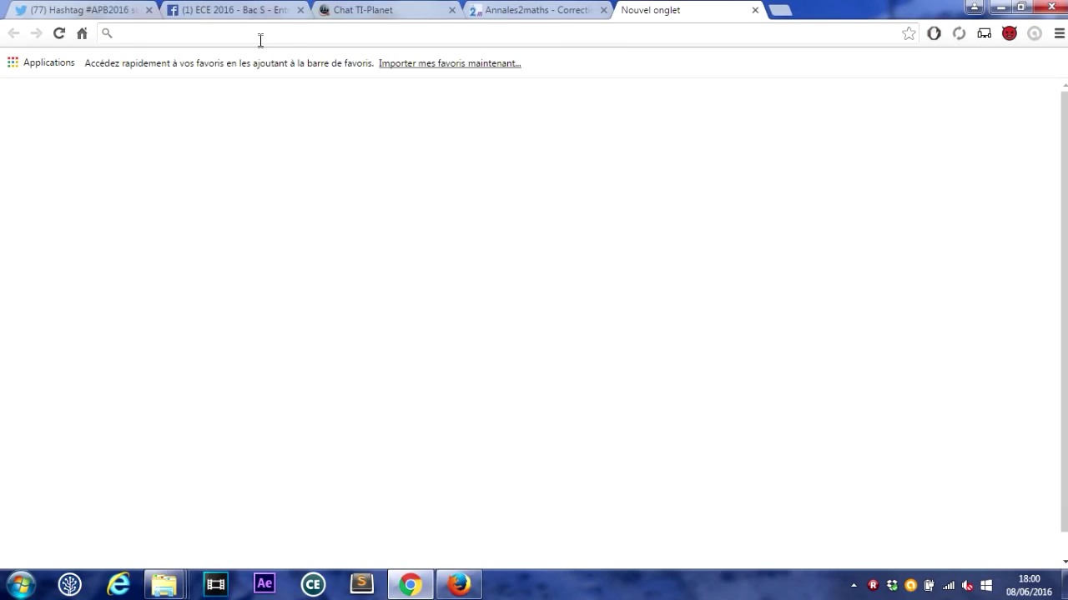
pyautogui.write('virt')
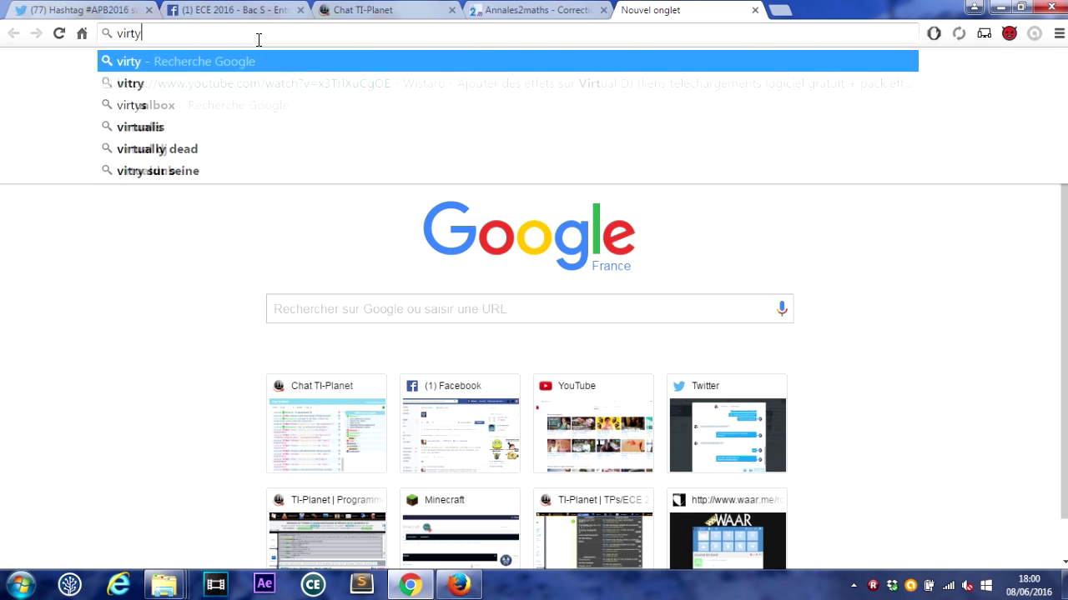
pyautogui.write('ual vb ca')
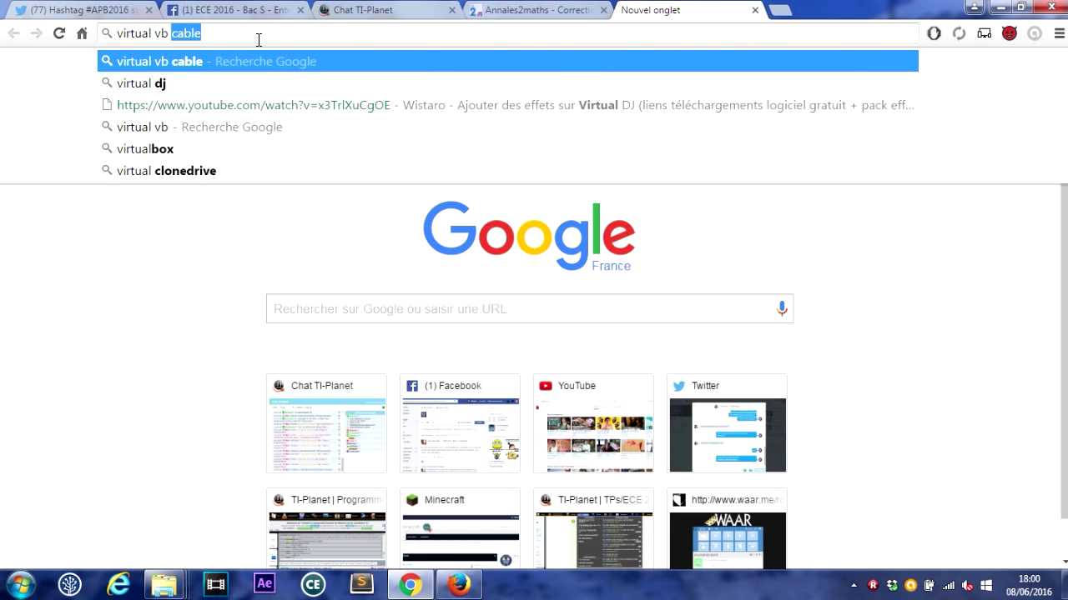
pyautogui.write('ble')
pyautogui.press('Return')
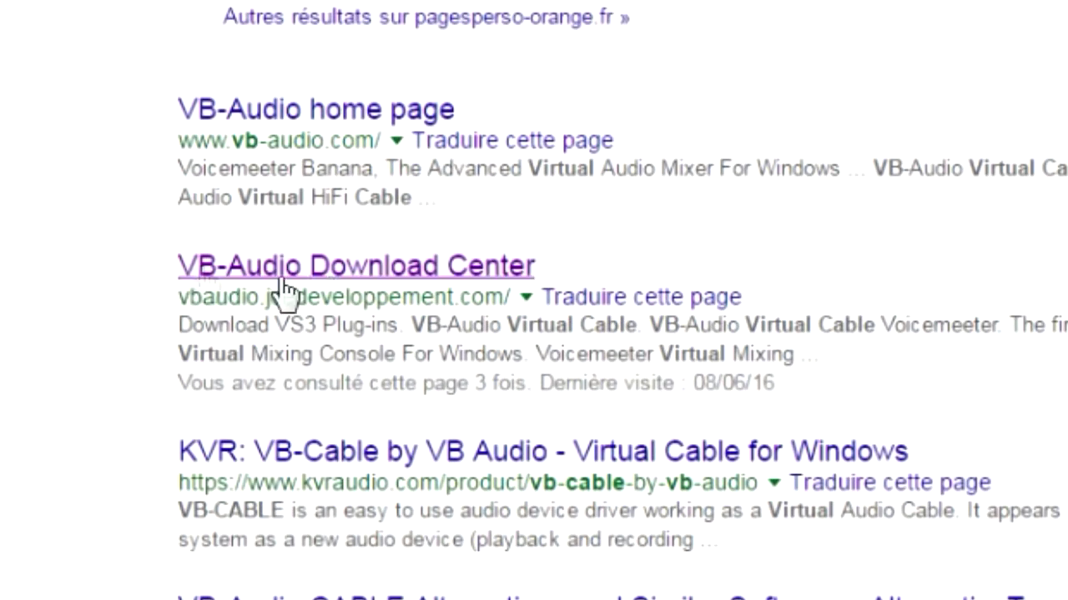
# Open the VB-Audio Download Center result and go to its VB-Audio Virtual Cable page
pyautogui.click(442, 275)
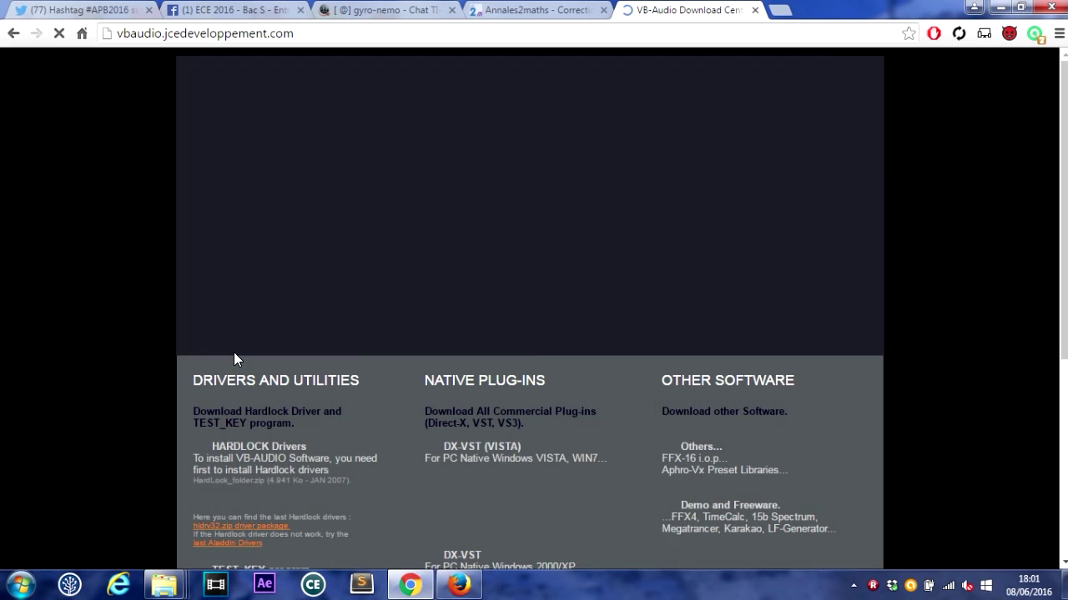
pyautogui.scroll(-4, 412, 288)
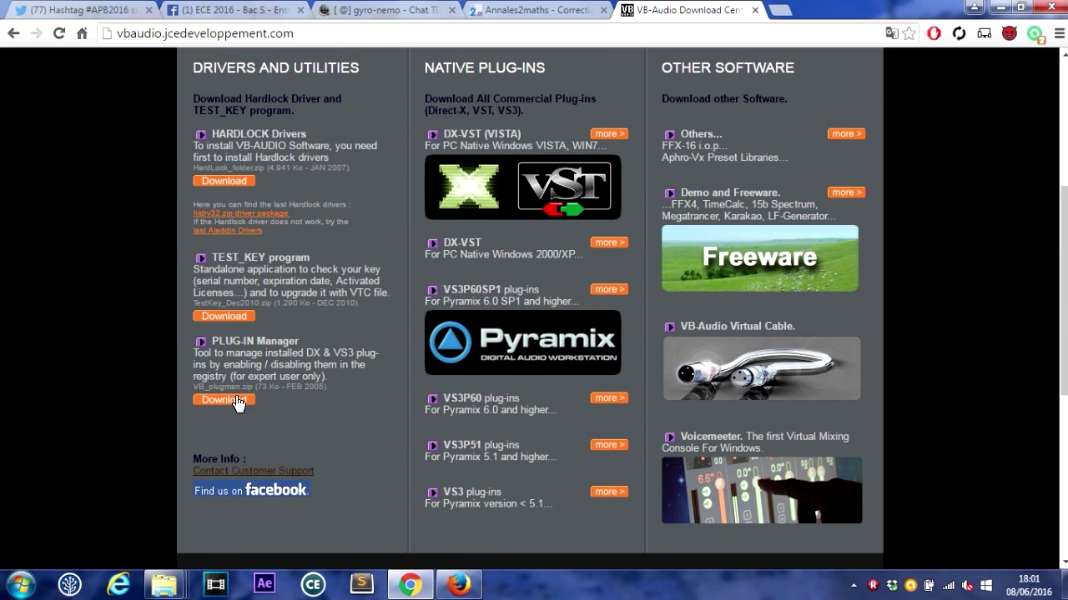
pyautogui.scroll(-2, 364, 351)
pyautogui.scroll(2, 364, 352)
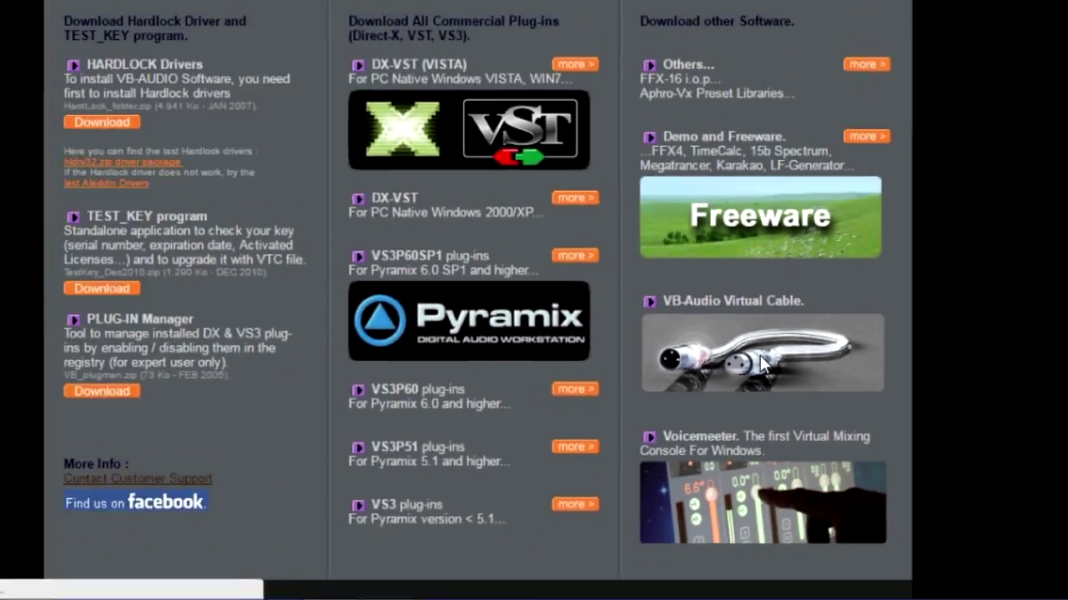
pyautogui.click(780, 269)
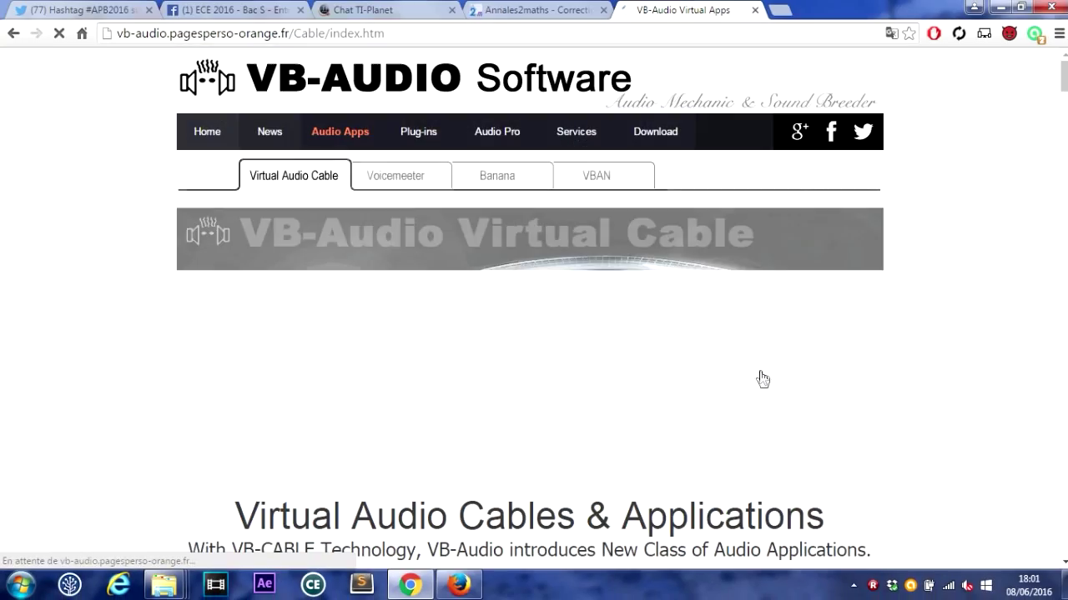
# Download the VB-CABLE driver package VBCABLE_Driver_Pack43.zip from the VB-Audio Virtual Cable page
pyautogui.scroll(-15, 534, 379)
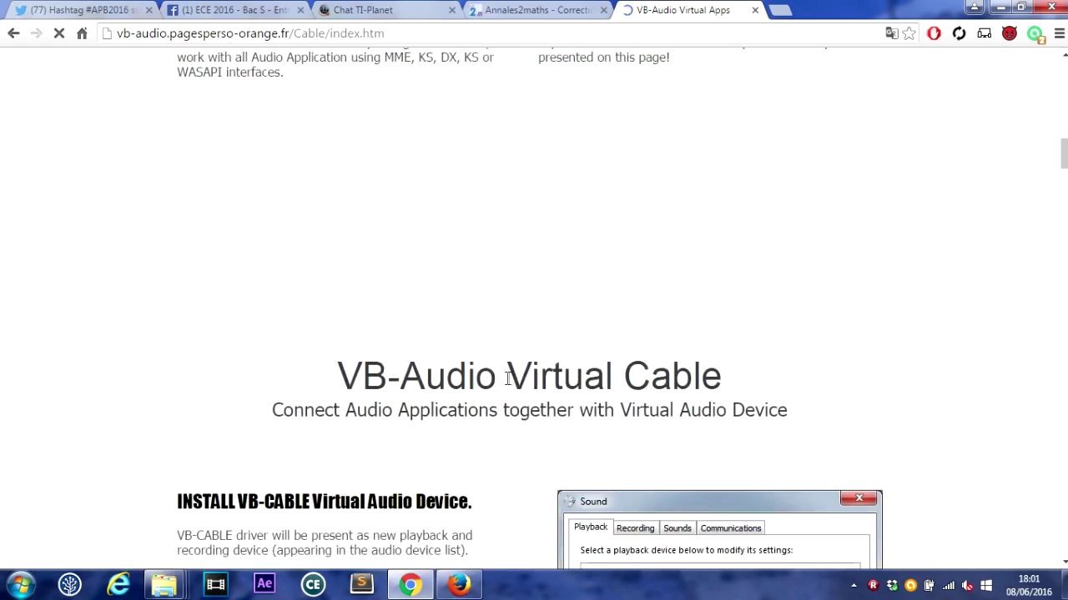
pyautogui.scroll(-5, 508, 379)
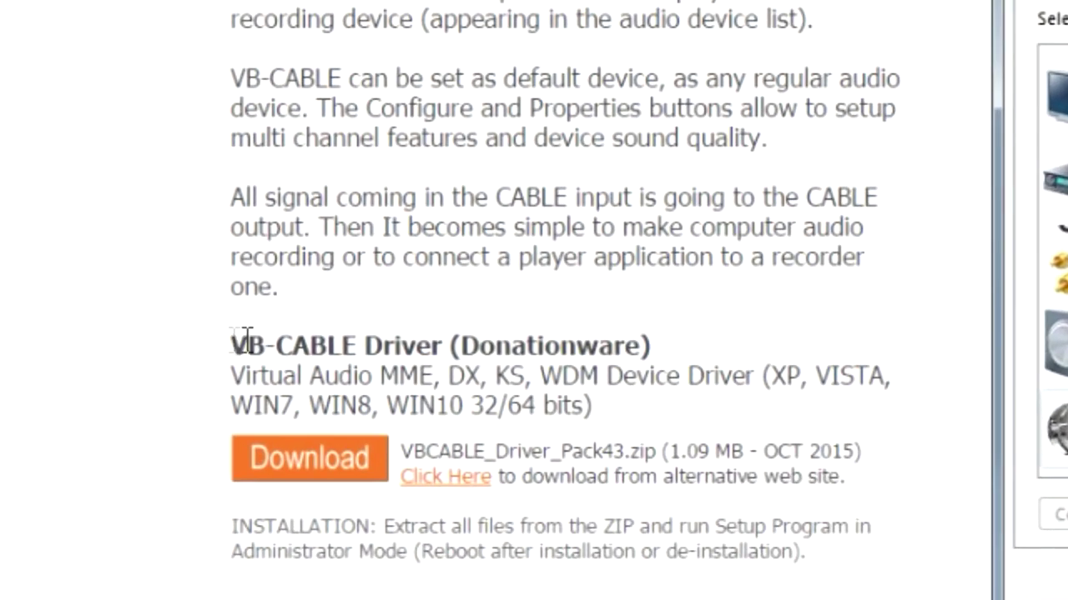
pyautogui.moveTo(206, 333); pyautogui.dragTo(554, 338)
pyautogui.click(499, 327)
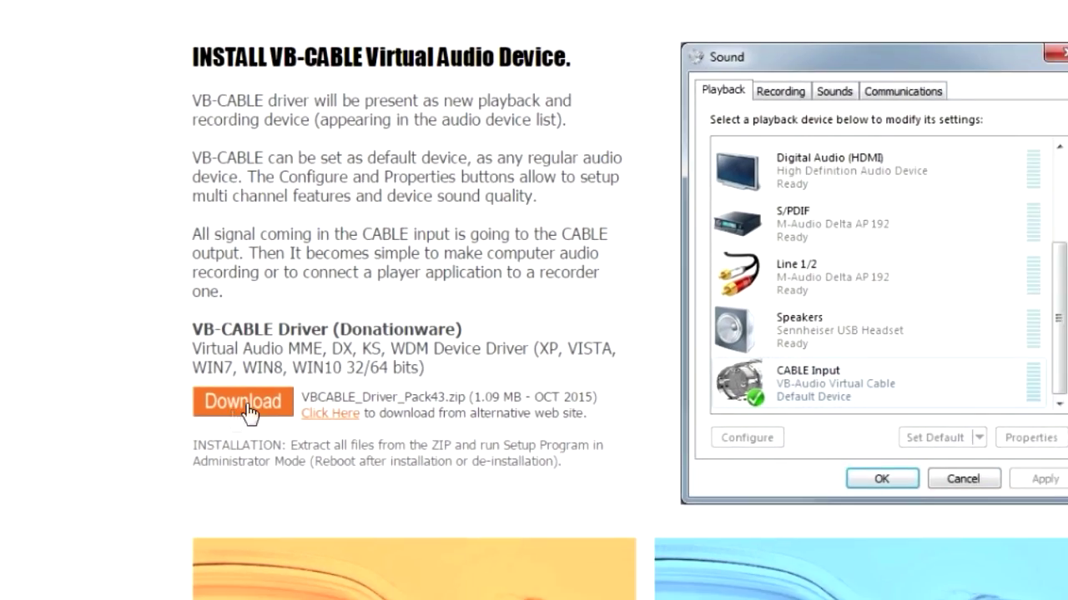
pyautogui.click(283, 467)
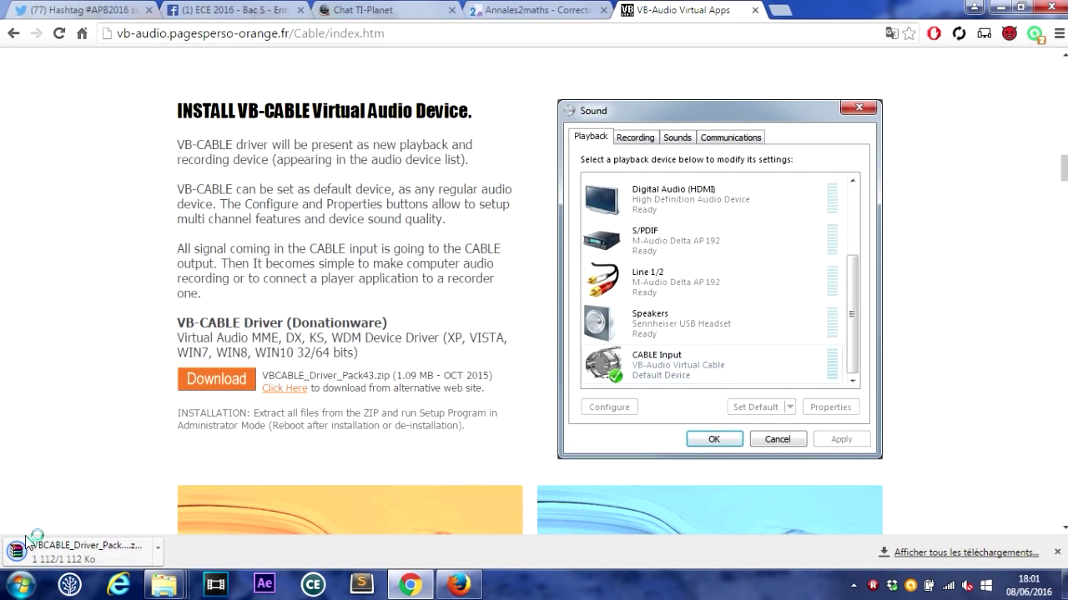
pyautogui.click(1057, 553)
# Return to the desktop, move the Virtual folder away from the other folder and open it
pyautogui.click(1064, 584)
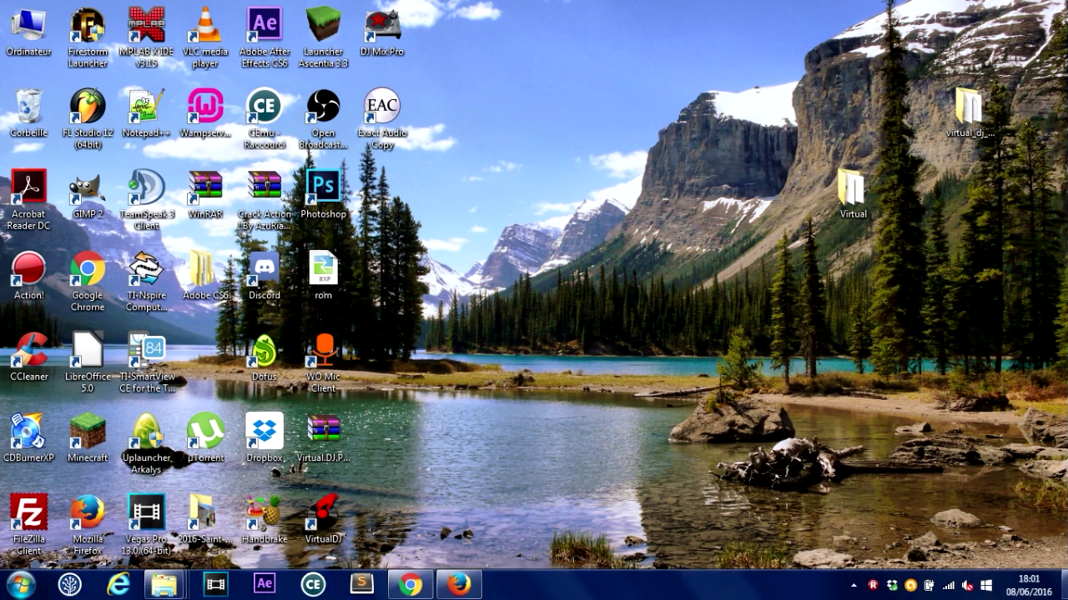
pyautogui.moveTo(666, 90); pyautogui.dragTo(926, 275)
pyautogui.moveTo(853, 212); pyautogui.dragTo(617, 212)
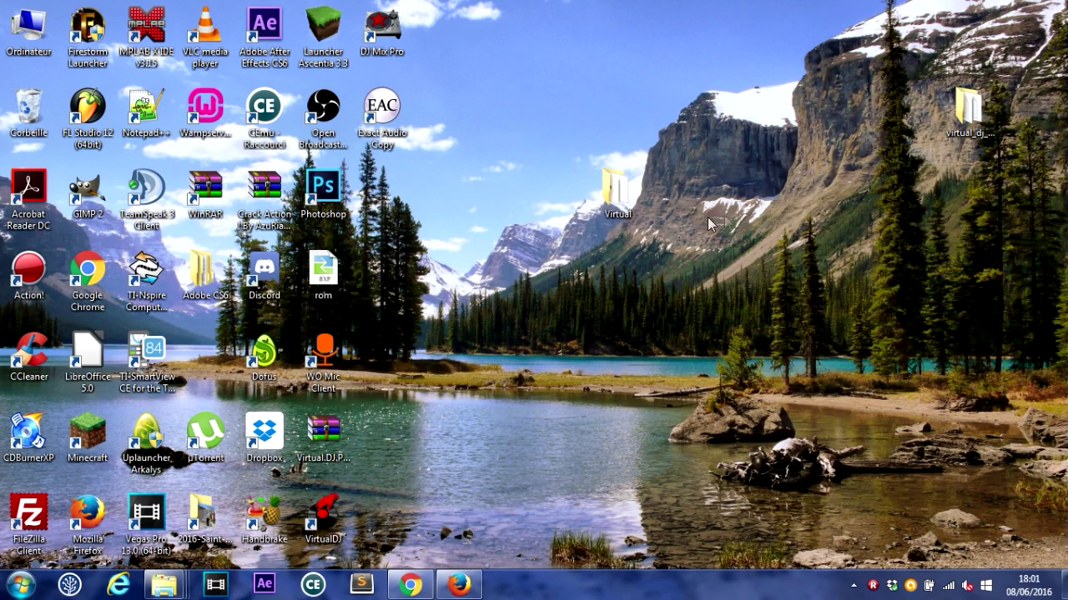
pyautogui.doubleClick(624, 197)
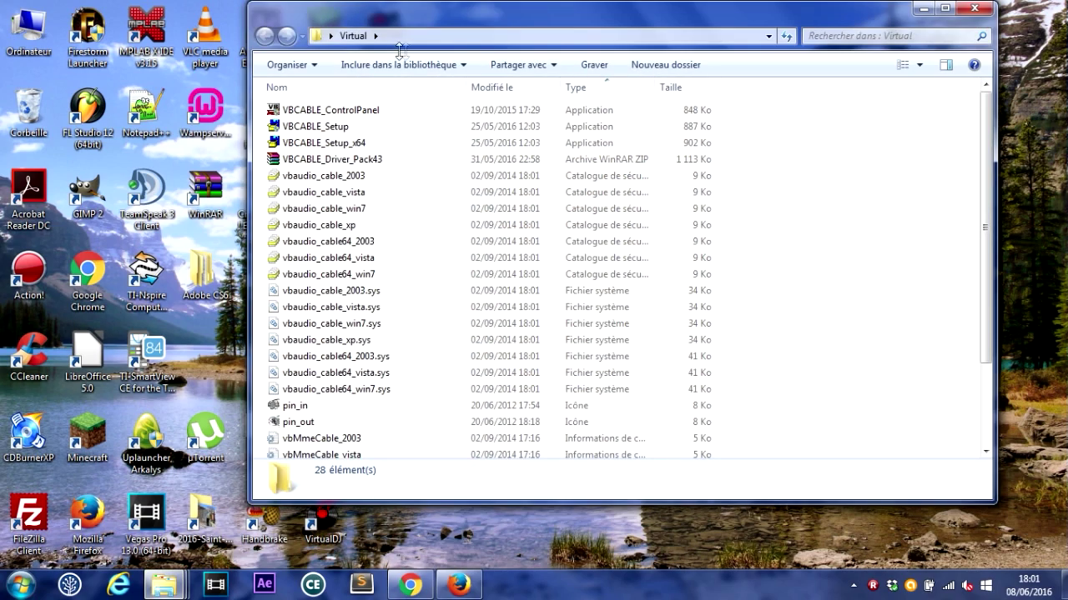
pyautogui.moveTo(376, 15); pyautogui.dragTo(451, 26)
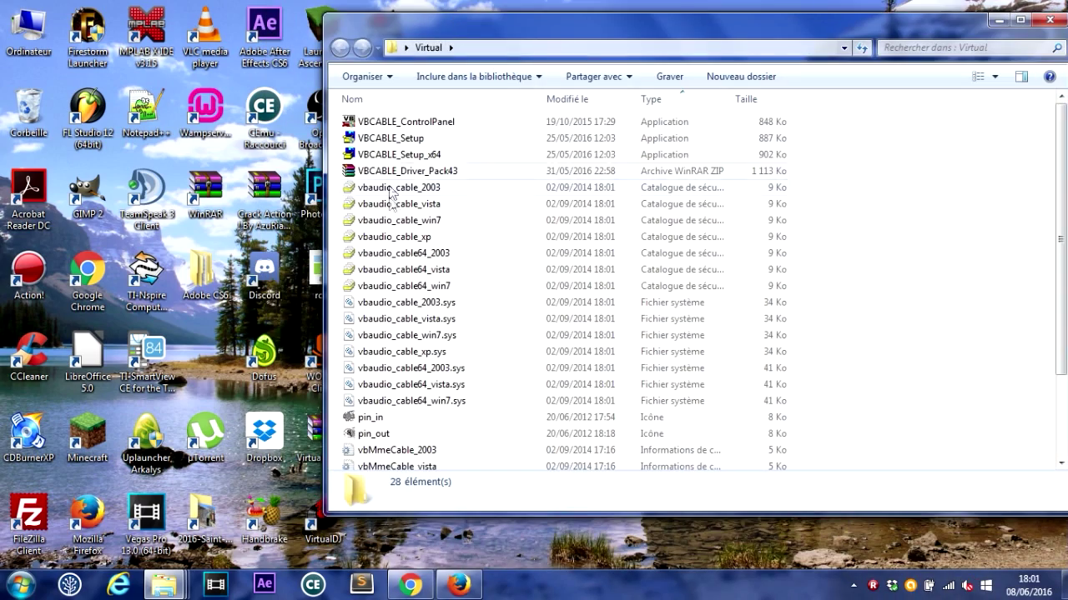
# Examine the application files in the Virtual folder: VBCABLE_ControlPanel, VBCABLE_Setup and VBCABLE_Setup_x64
pyautogui.click(421, 122)
pyautogui.click(422, 139)
pyautogui.click(437, 155)
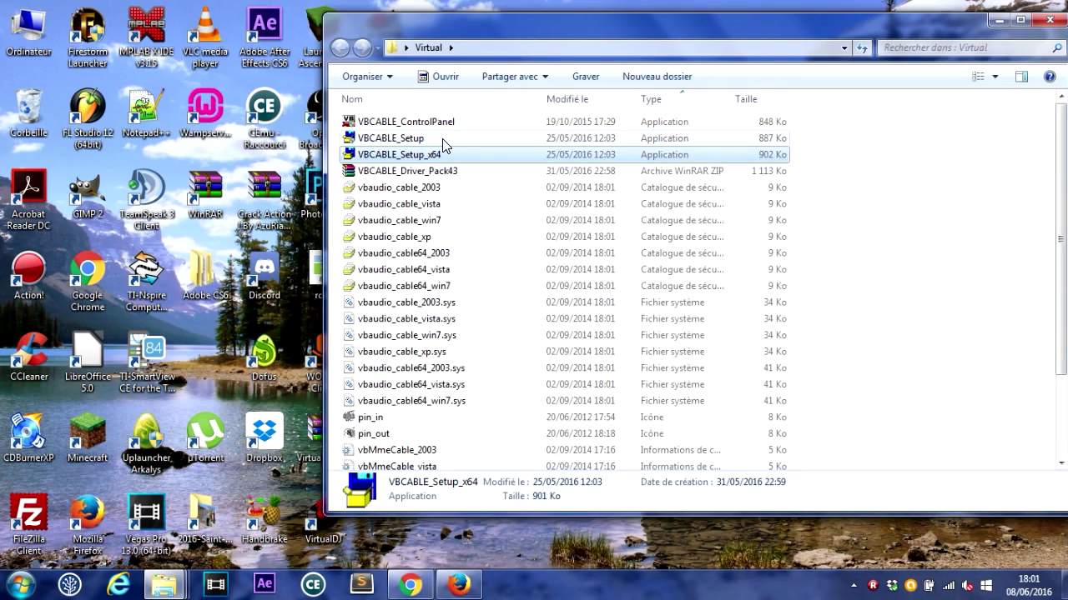
pyautogui.click(439, 139)
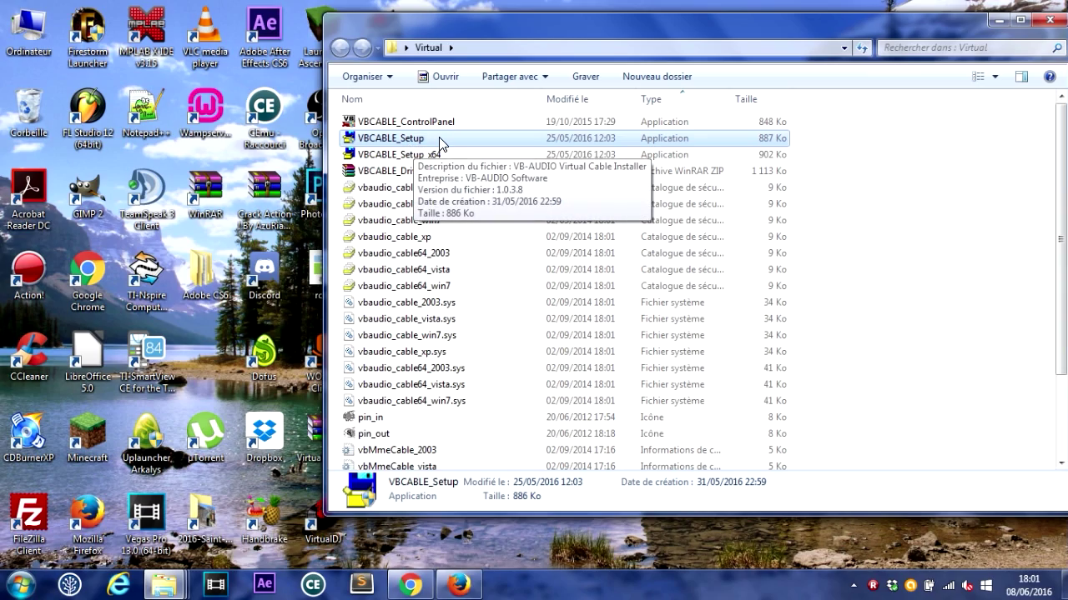
pyautogui.moveTo(470, 31); pyautogui.dragTo(420, 106)
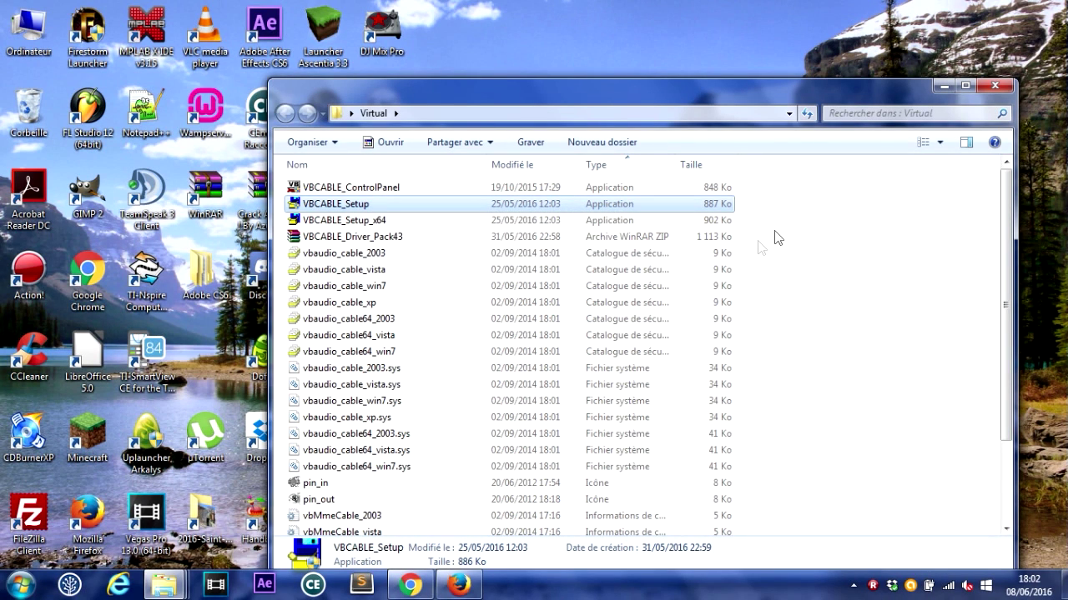
pyautogui.click(388, 220)
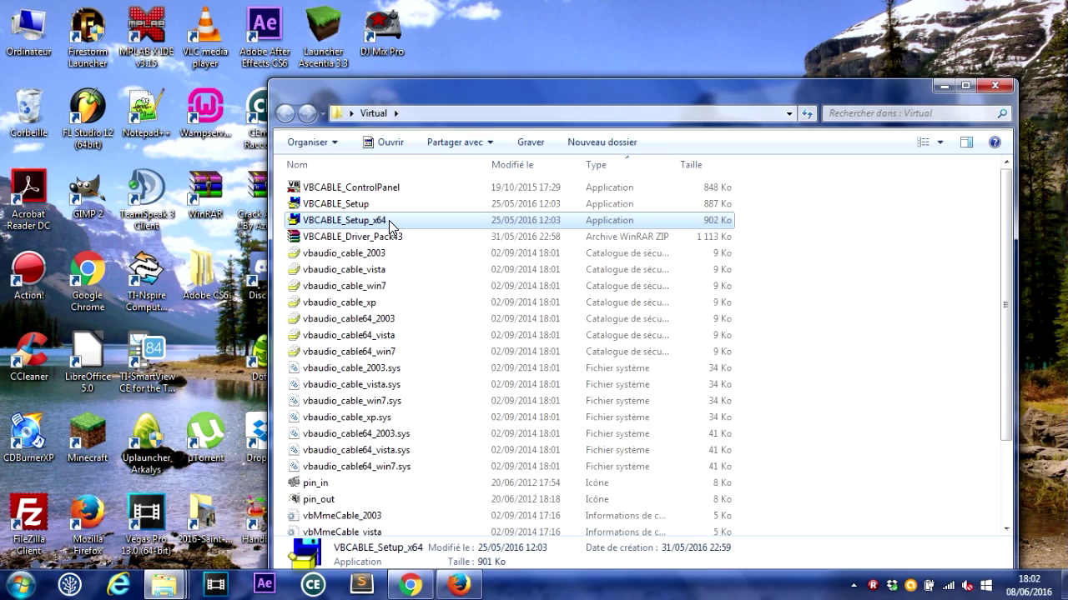
pyautogui.click(350, 188)
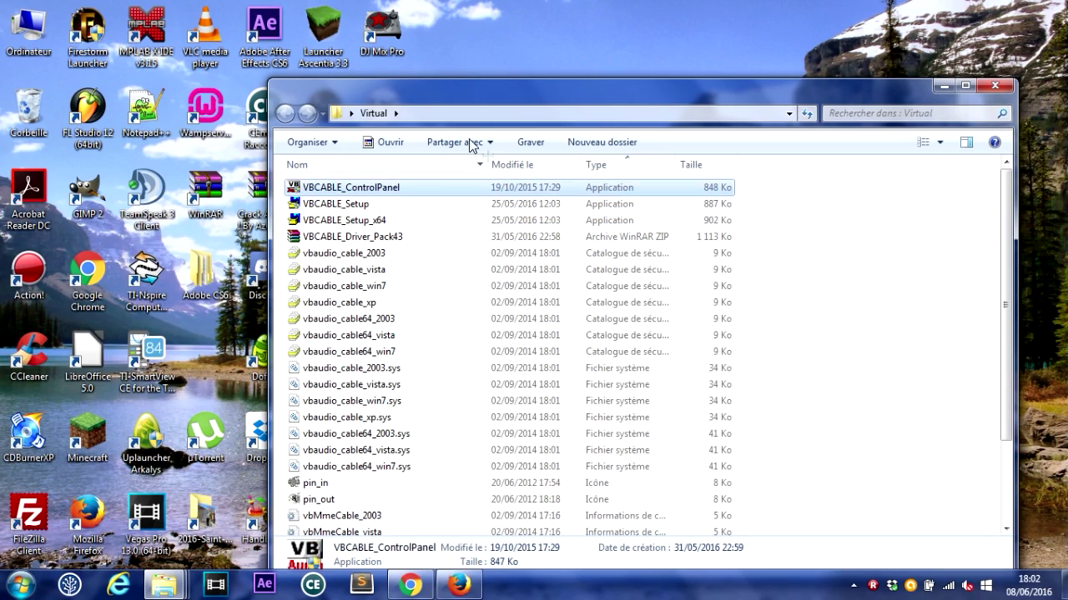
pyautogui.moveTo(377, 90)
pyautogui.mouseDown()
pyautogui.moveTo(349, 83)
pyautogui.moveTo(320, 49)
pyautogui.moveTo(385, 95)
pyautogui.mouseUp()
pyautogui.moveTo(594, 92); pyautogui.dragTo(636, 50)
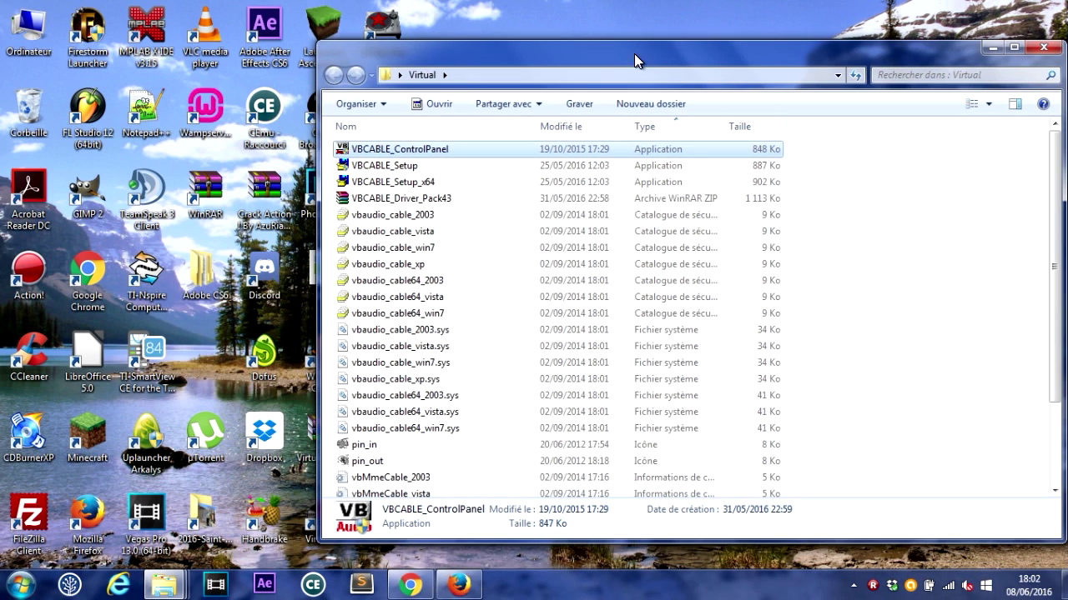
pyautogui.moveTo(408, 154)
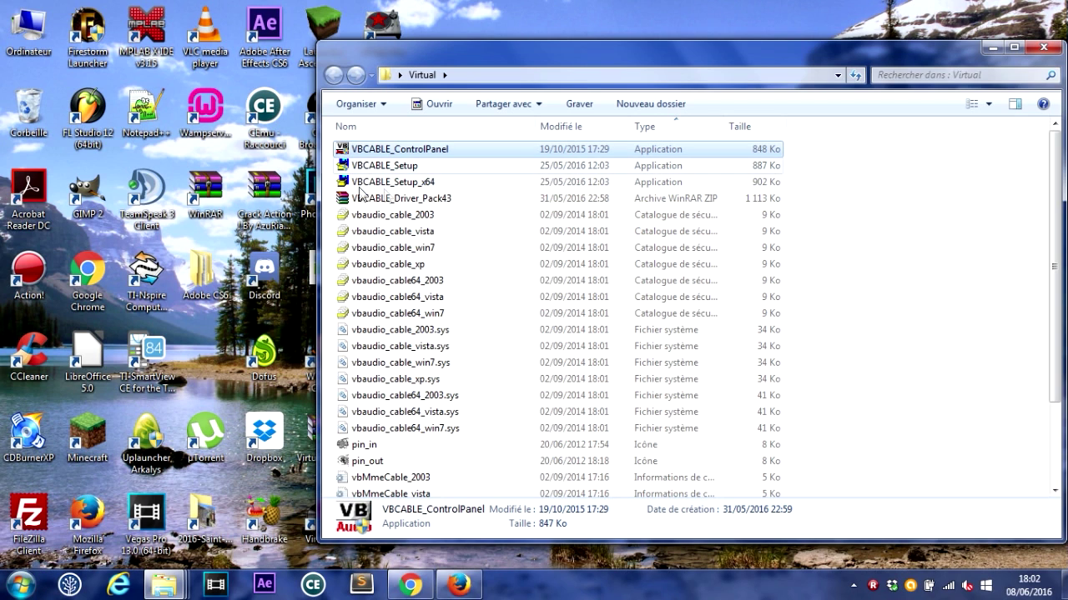
# Try to install the driver by running VBCABLE_Setup_x64 without administrator rights, and return to the Virtual folder
pyautogui.doubleClick(446, 183)
pyautogui.click(575, 371)
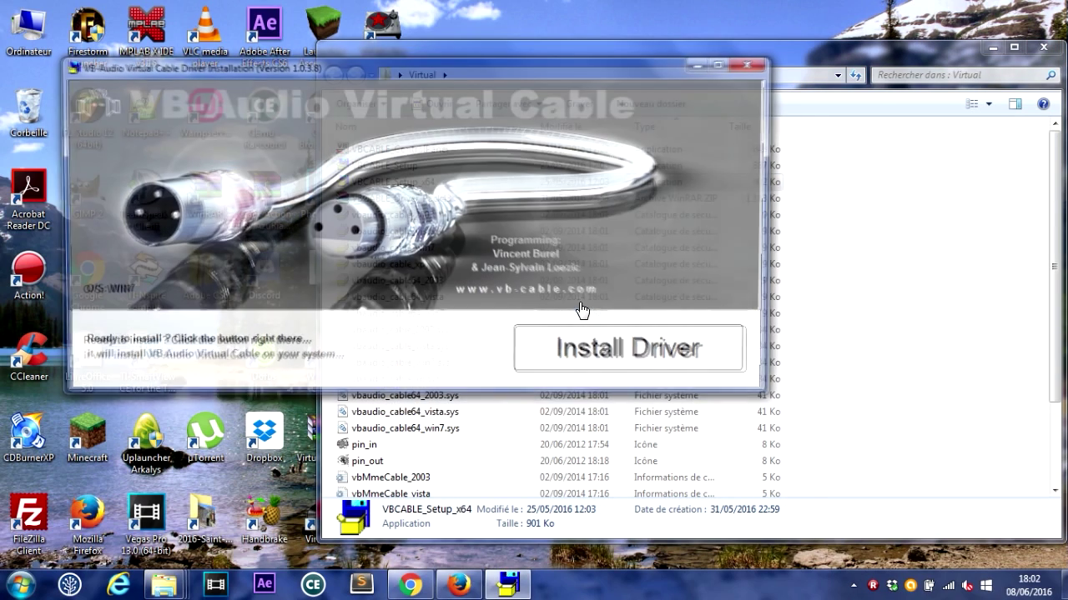
pyautogui.click(590, 356)
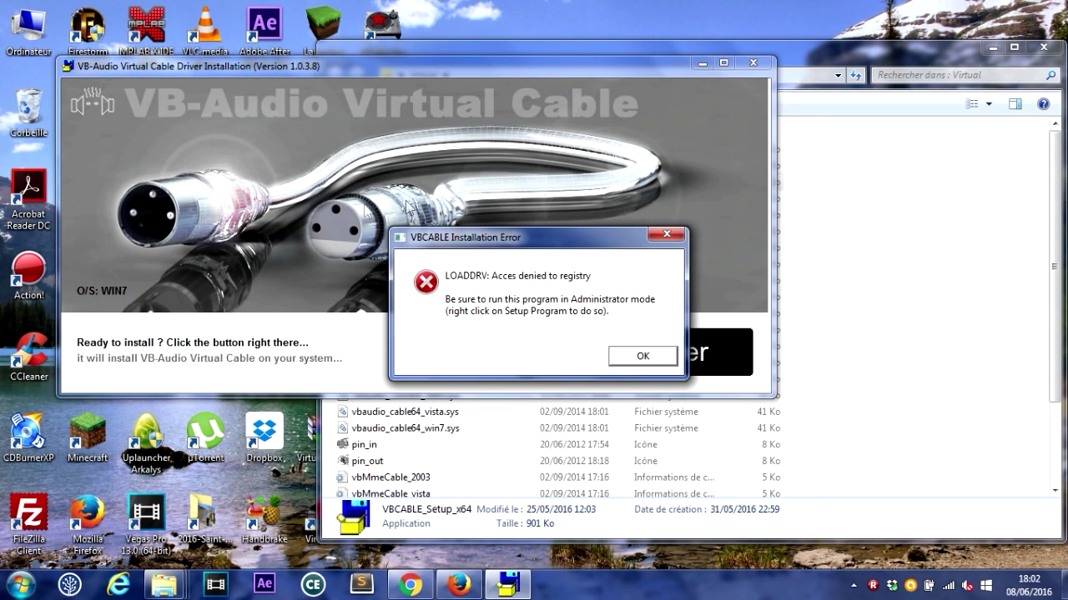
pyautogui.click(644, 356)
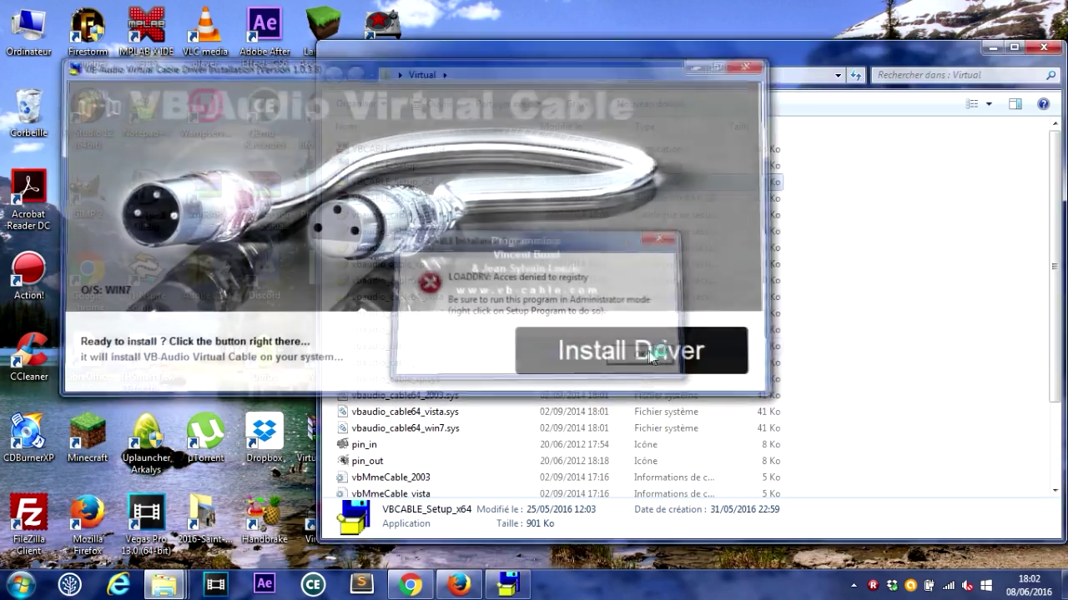
pyautogui.click(906, 10)
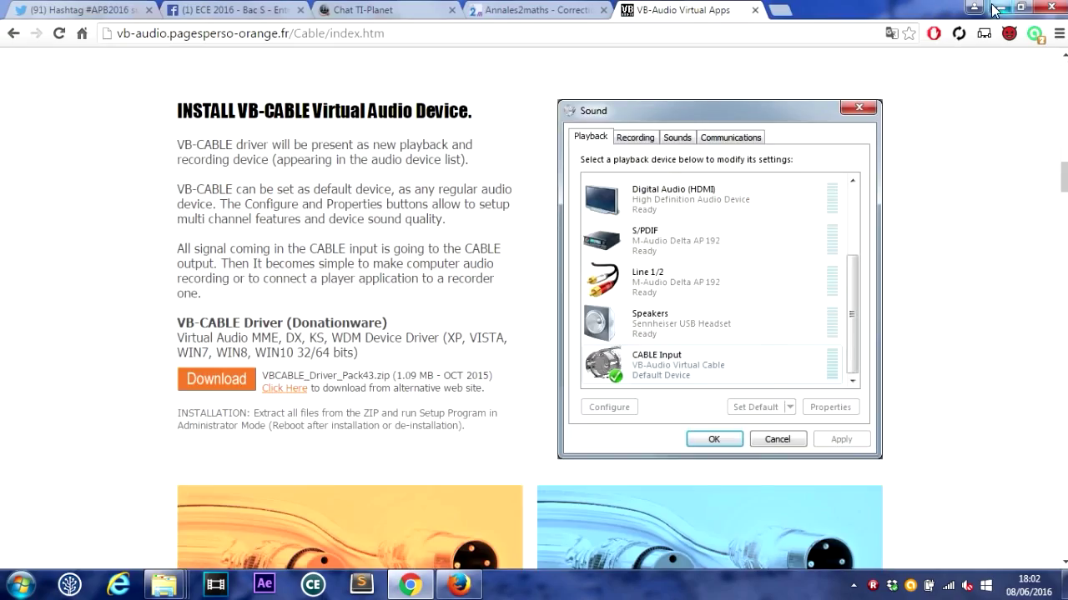
pyautogui.click(1000, 6)
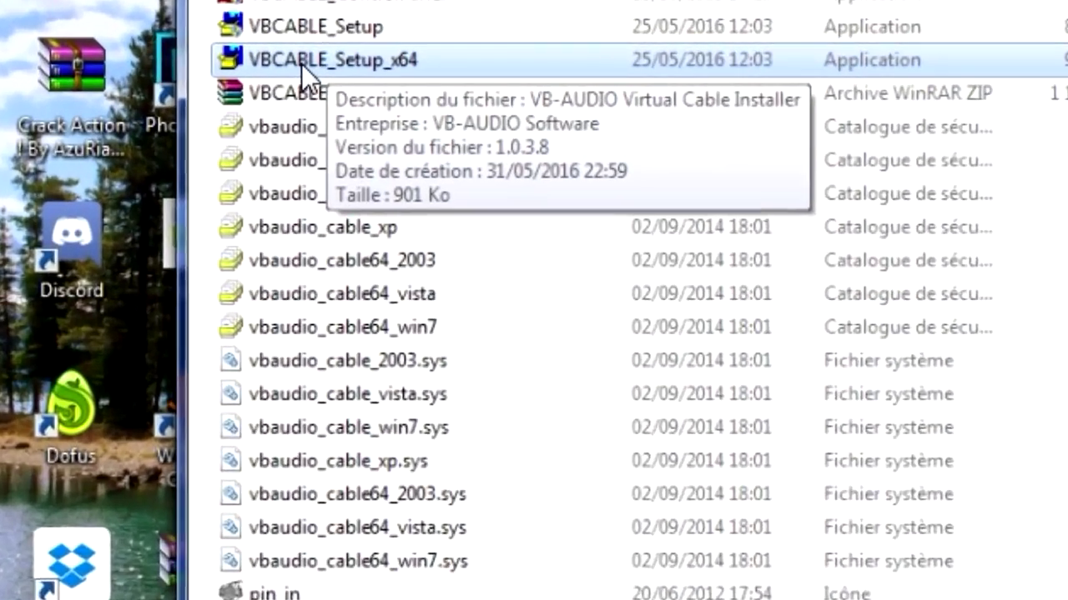
# Run VBCABLE_Setup_x64 as administrator
pyautogui.rightClick(389, 183)
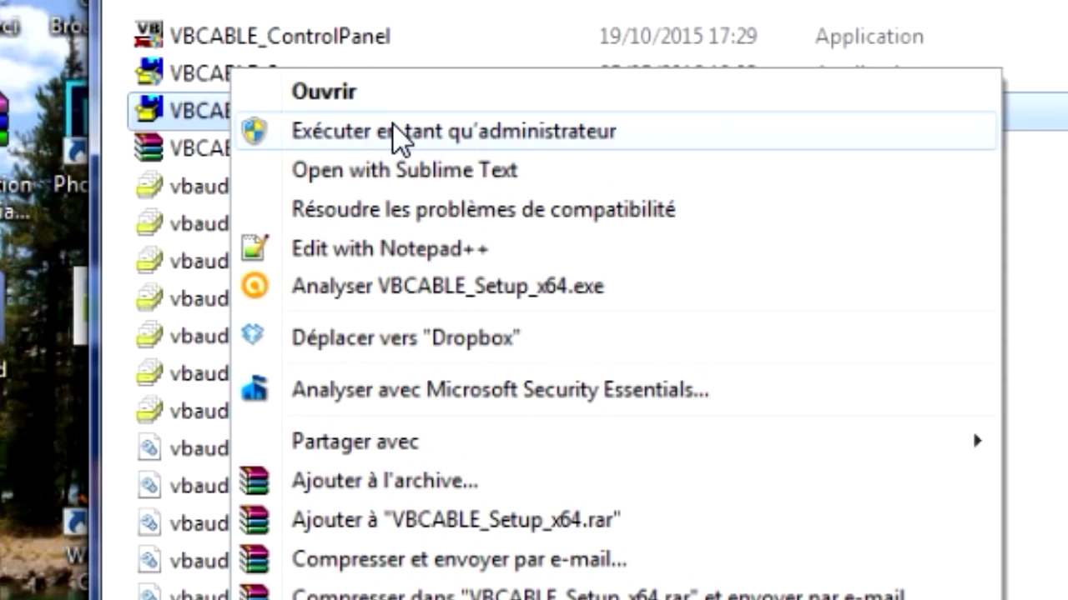
pyautogui.click(398, 137)
pyautogui.click(810, 426)
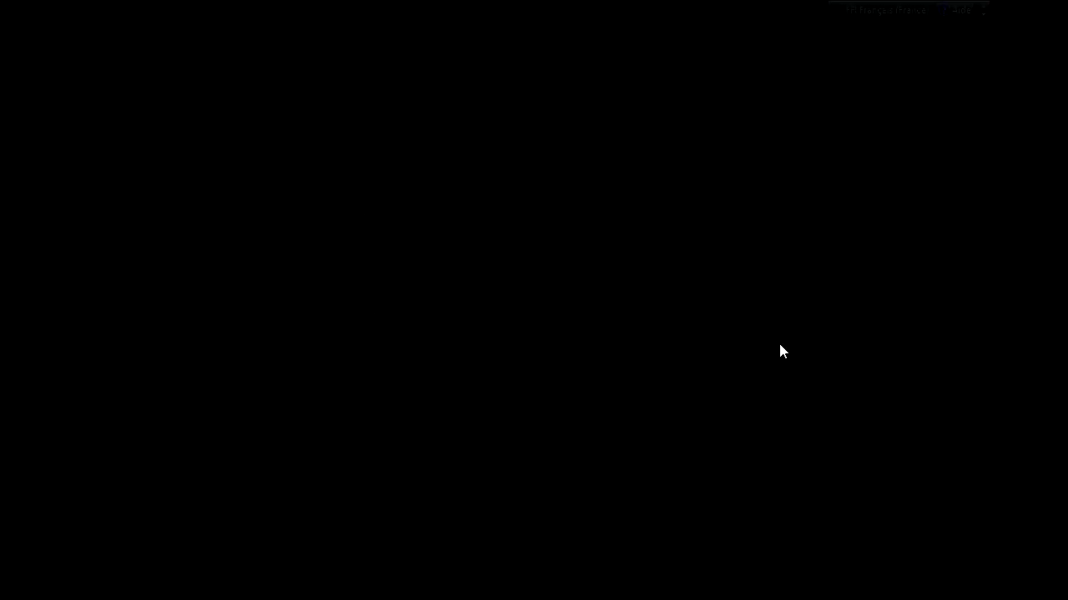
# Reposition the installer window and install the VB-Audio Virtual Cable driver
pyautogui.moveTo(169, 67); pyautogui.dragTo(239, 124)
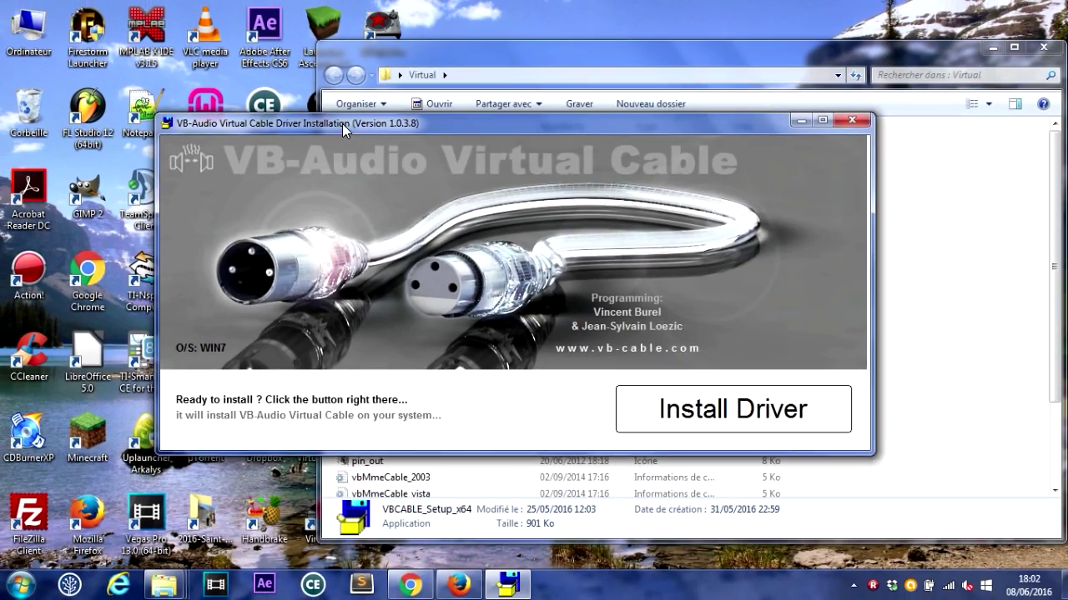
pyautogui.moveTo(342, 123); pyautogui.dragTo(230, 94)
pyautogui.moveTo(385, 96); pyautogui.dragTo(461, 90)
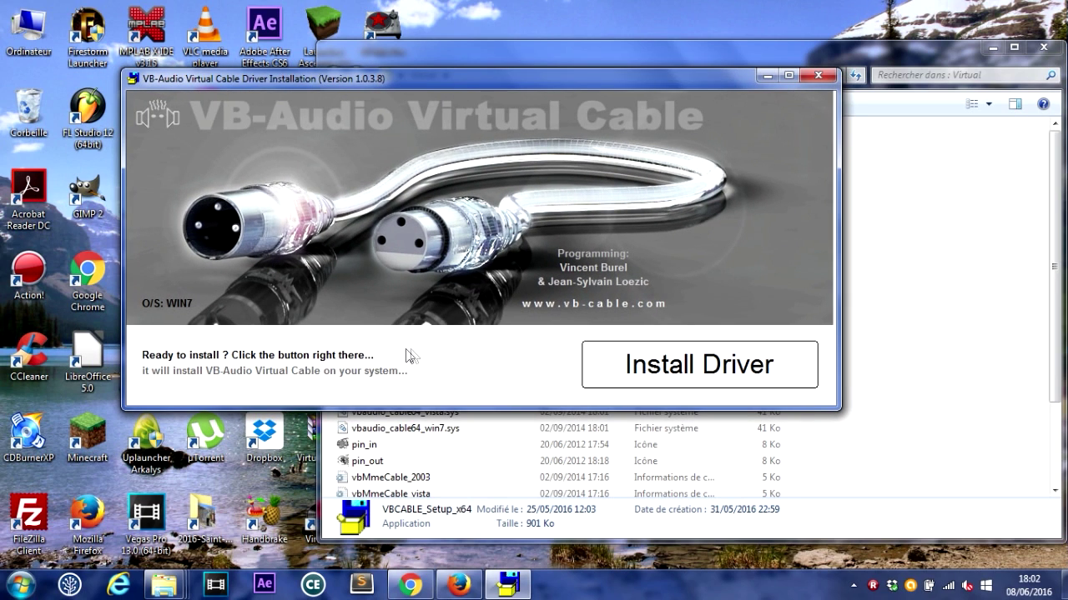
pyautogui.click(694, 360)
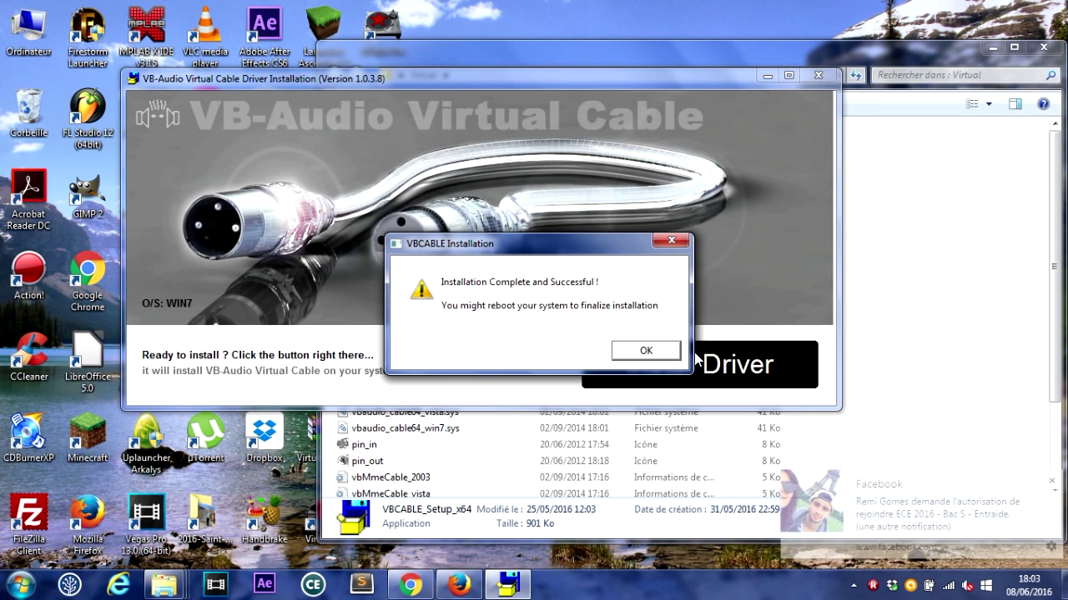
pyautogui.moveTo(478, 250); pyautogui.dragTo(432, 202)
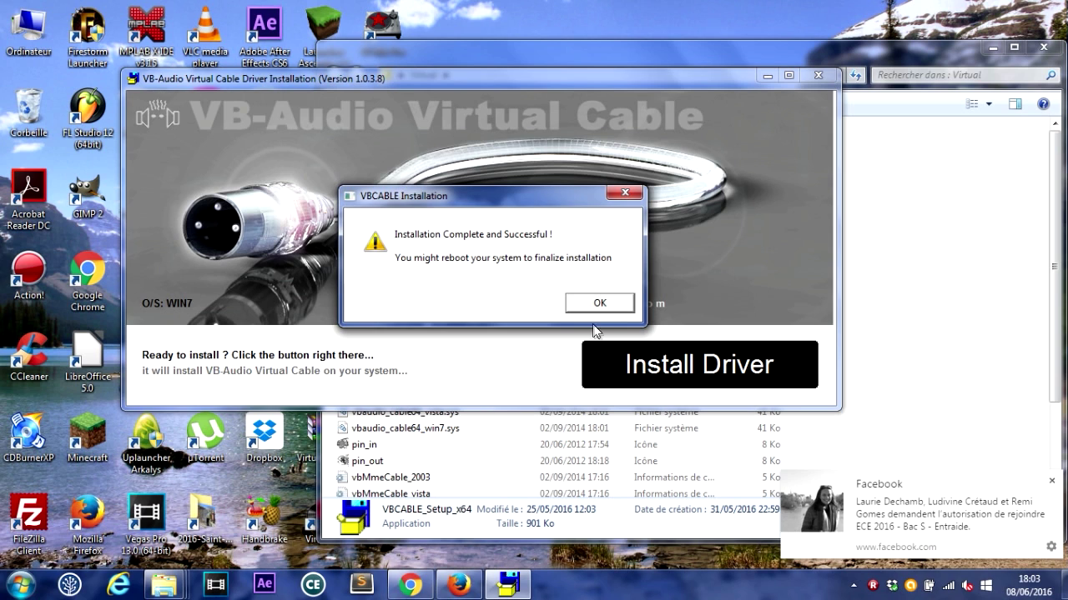
# Reposition the VBCABLE Installation completion message and acknowledge it to finish the driver setup
pyautogui.moveTo(390, 196); pyautogui.dragTo(351, 175)
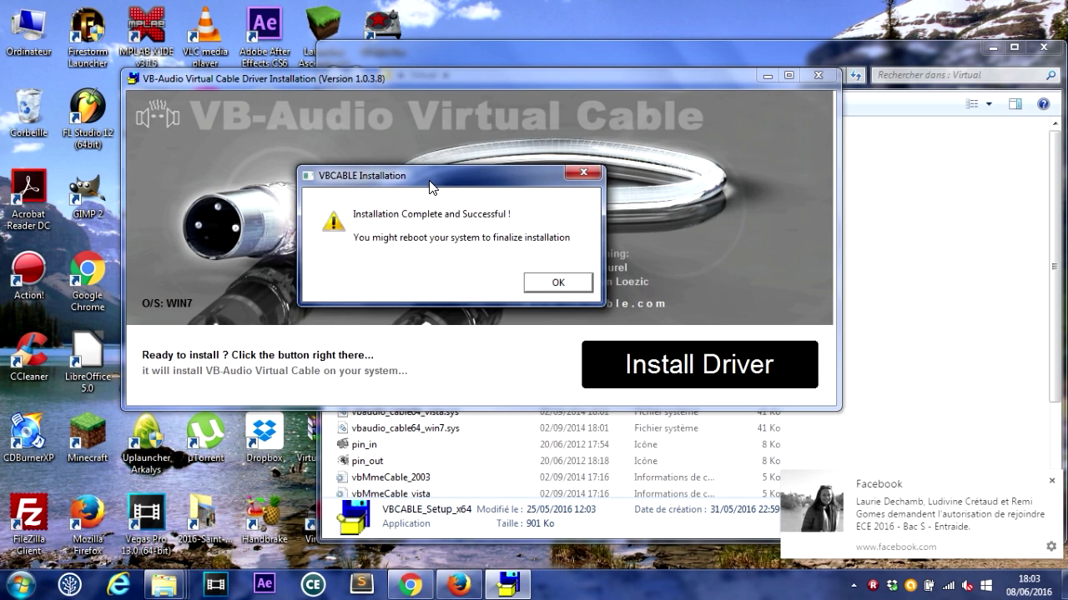
pyautogui.moveTo(430, 187); pyautogui.dragTo(458, 191)
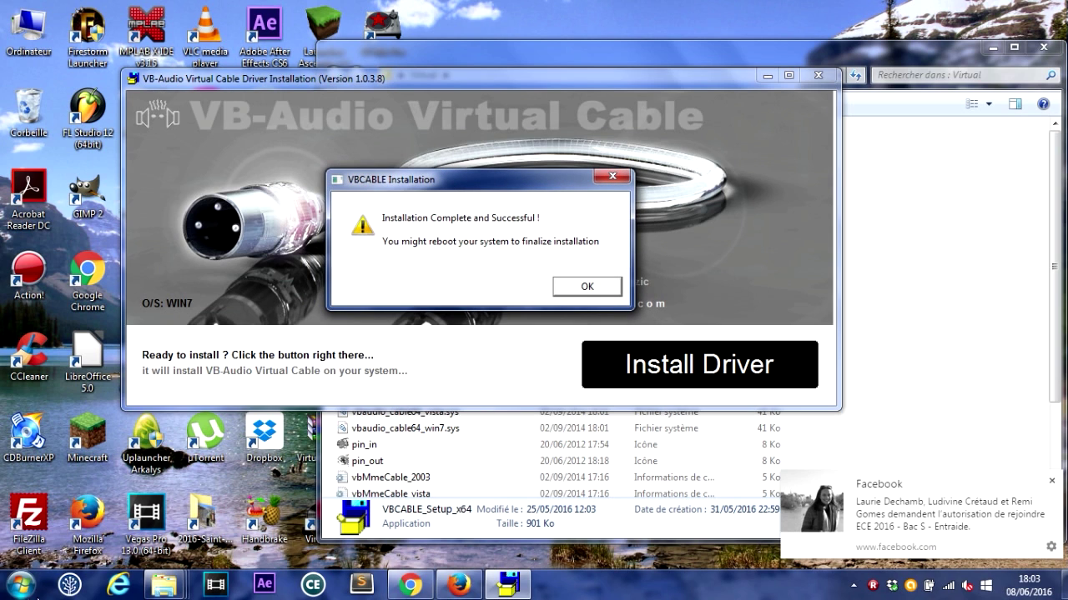
pyautogui.click(600, 288)
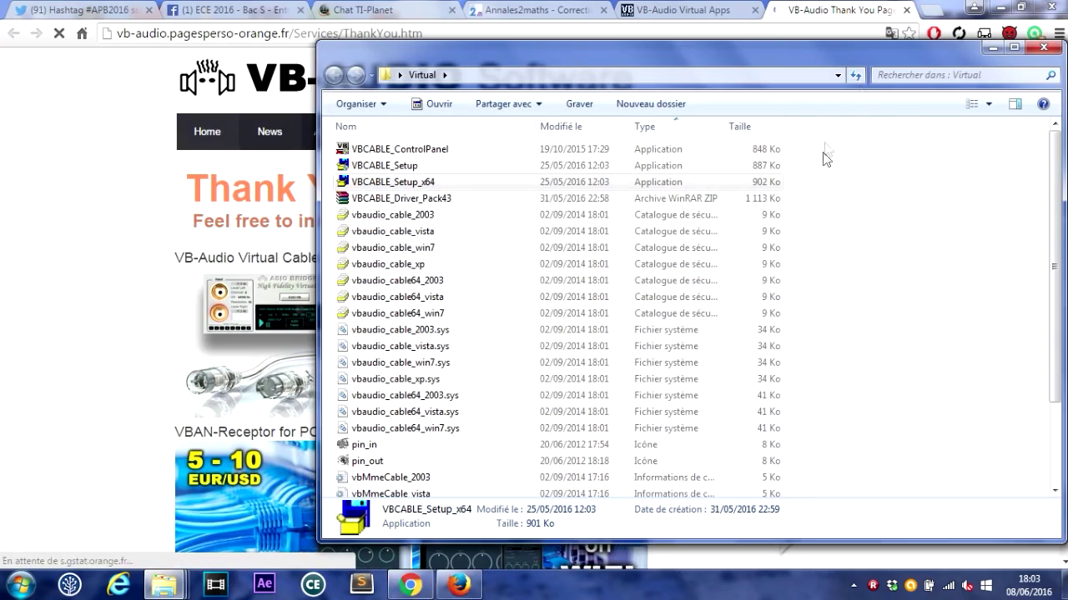
# Bring Chrome to the front, close the VB-Audio Thank You page and minimize the browser
pyautogui.click(837, 14)
pyautogui.scroll(-3, 231, 369)
pyautogui.scroll(3, 334, 398)
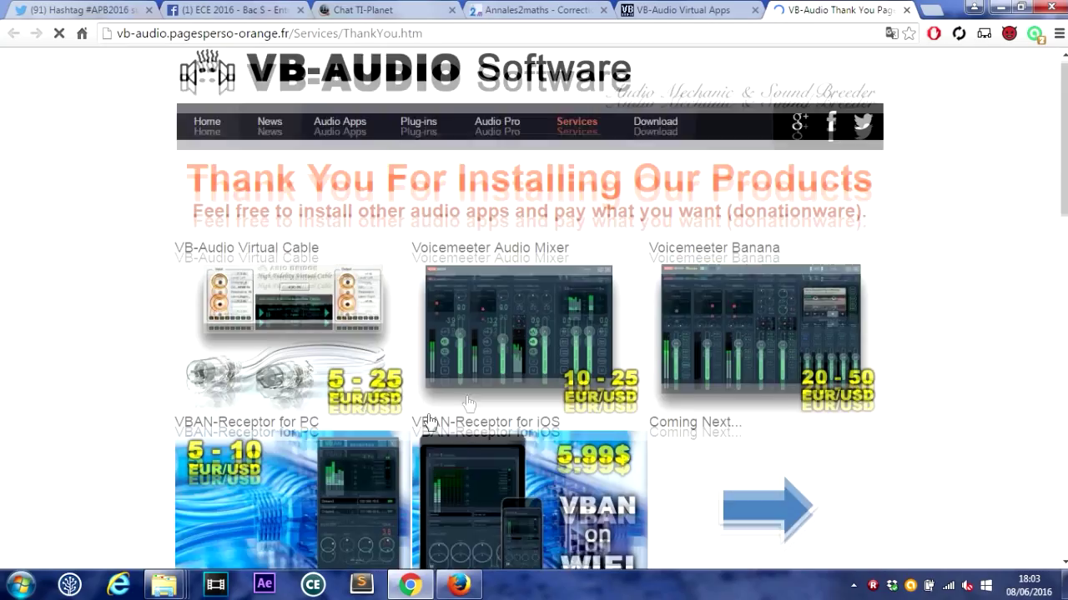
pyautogui.click(907, 10)
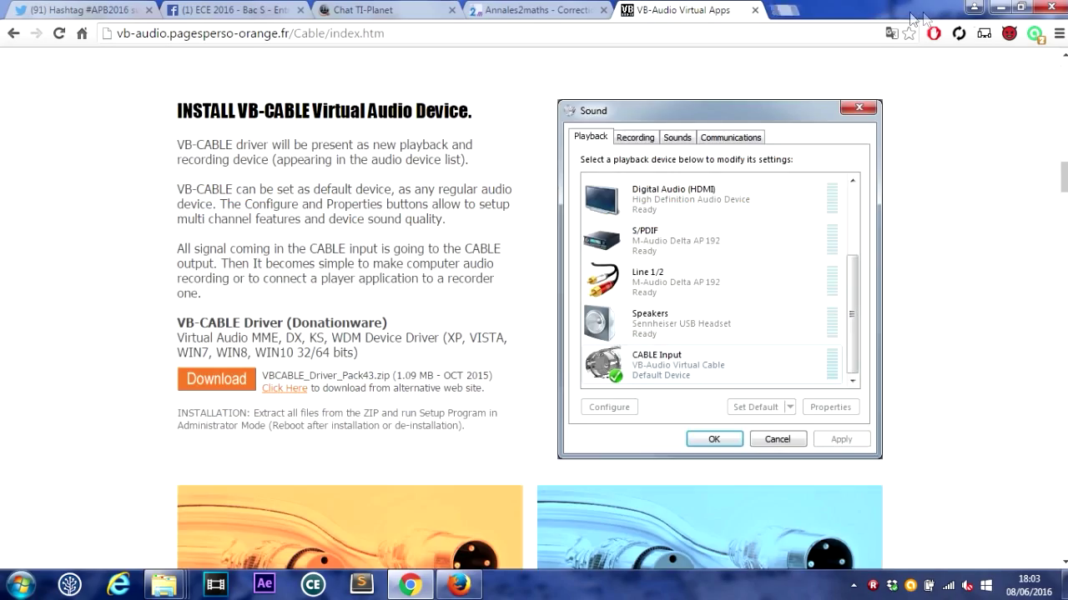
pyautogui.click(999, 7)
# Close the Virtual folder window and move the Virtual folder on the desktop to the free area below the virtual_dj folder
pyautogui.moveTo(492, 55); pyautogui.dragTo(378, 77)
pyautogui.moveTo(644, 263); pyautogui.dragTo(224, 164)
pyautogui.click(913, 337)
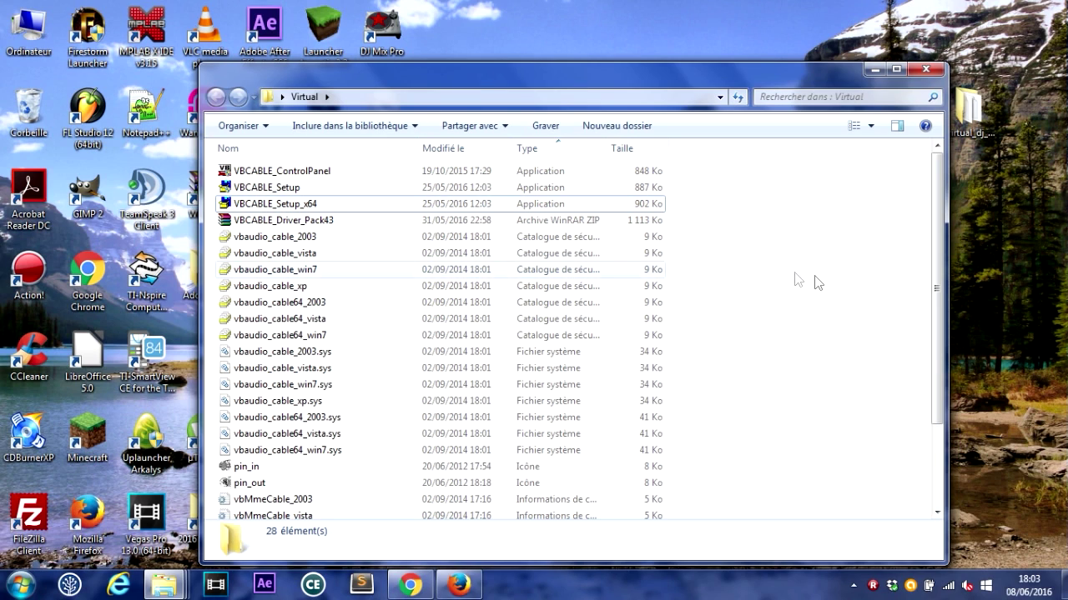
pyautogui.moveTo(821, 357); pyautogui.dragTo(194, 251)
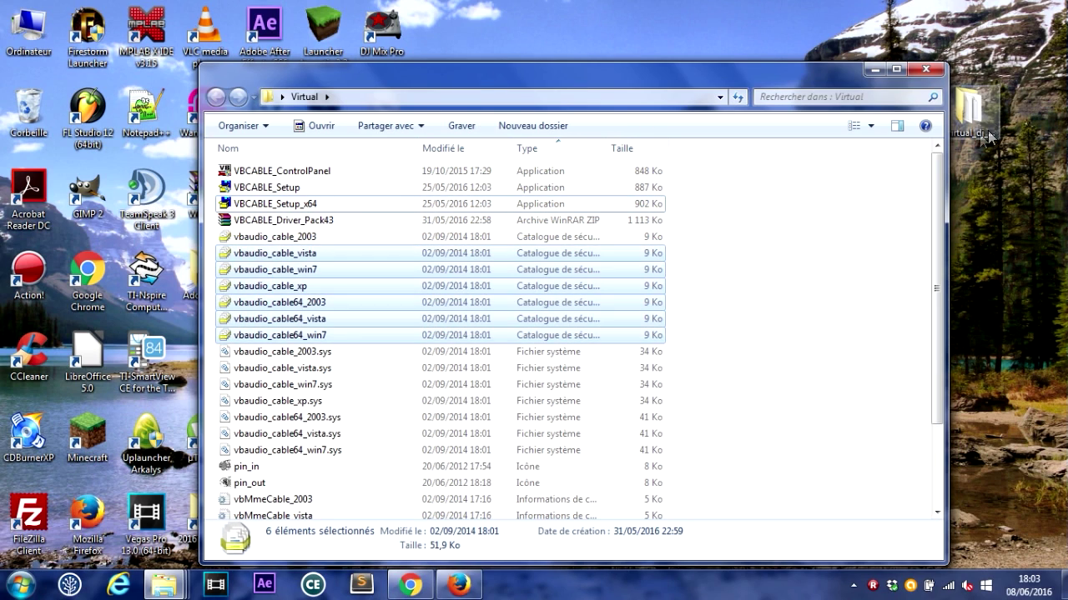
pyautogui.click(925, 70)
pyautogui.moveTo(575, 150); pyautogui.dragTo(750, 297)
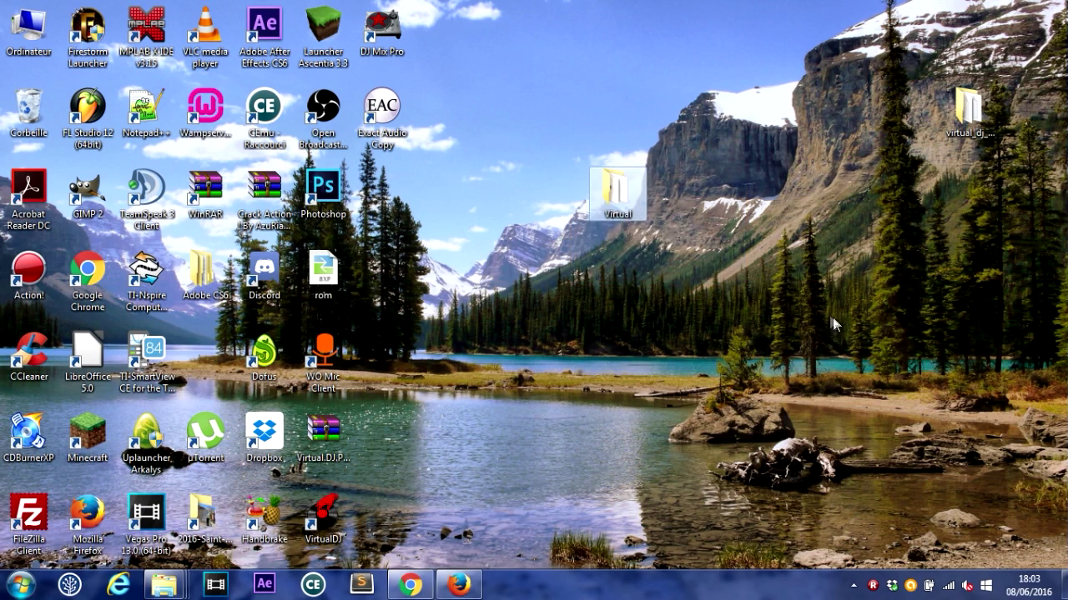
pyautogui.moveTo(617, 192); pyautogui.dragTo(1030, 434)
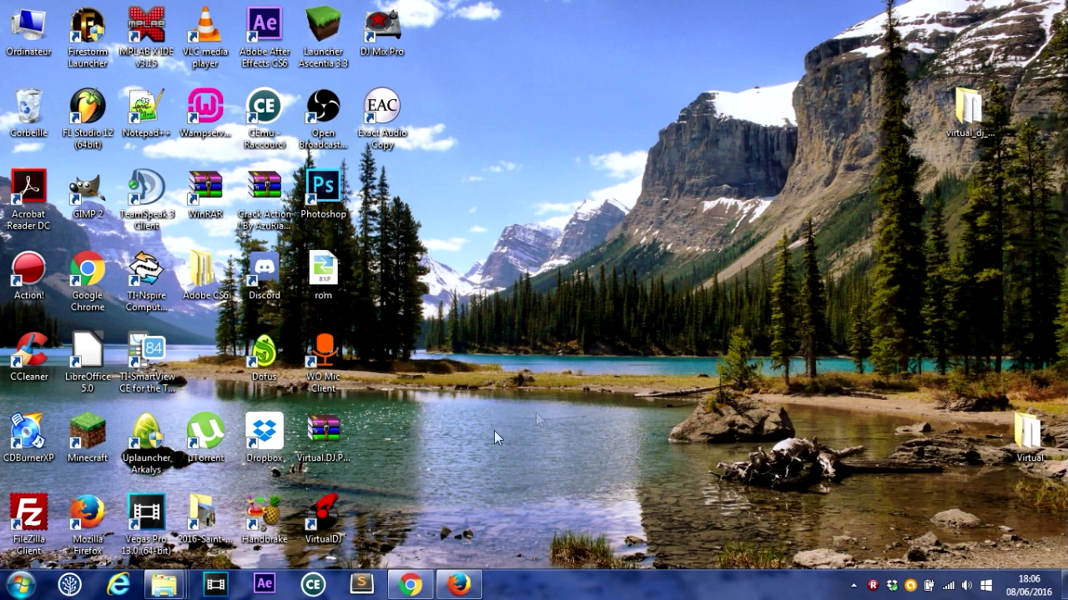
pyautogui.moveTo(277, 315); pyautogui.dragTo(554, 453)
pyautogui.click(599, 475)
pyautogui.moveTo(188, 337); pyautogui.dragTo(497, 449)
pyautogui.moveTo(535, 459); pyautogui.dragTo(409, 440)
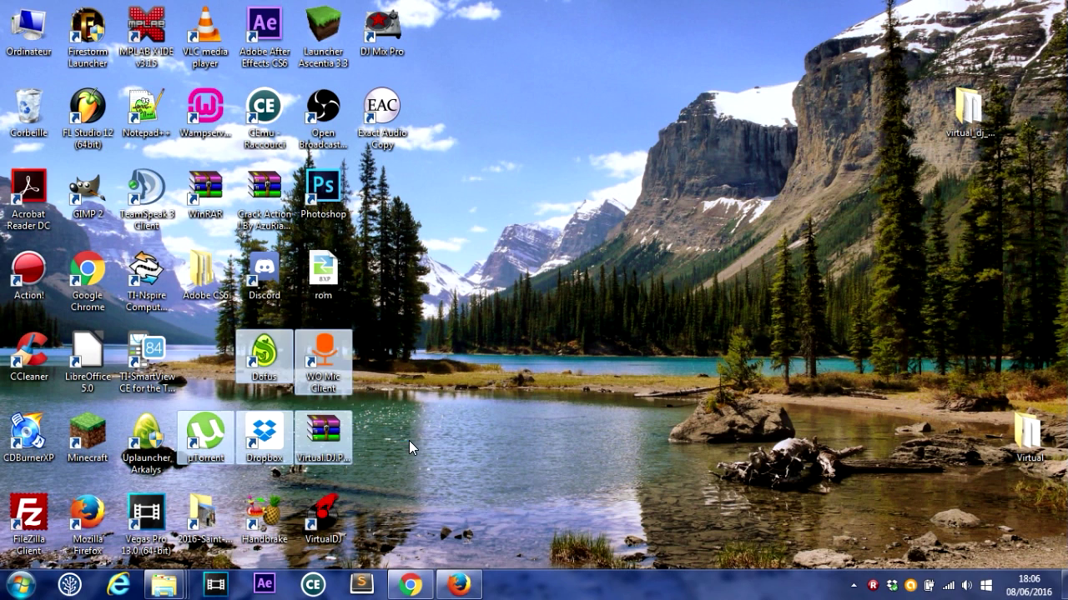
# Switch to Firefox, open the Discord web app from discordapp.com and dismiss the desktop download banner
pyautogui.click(458, 585)
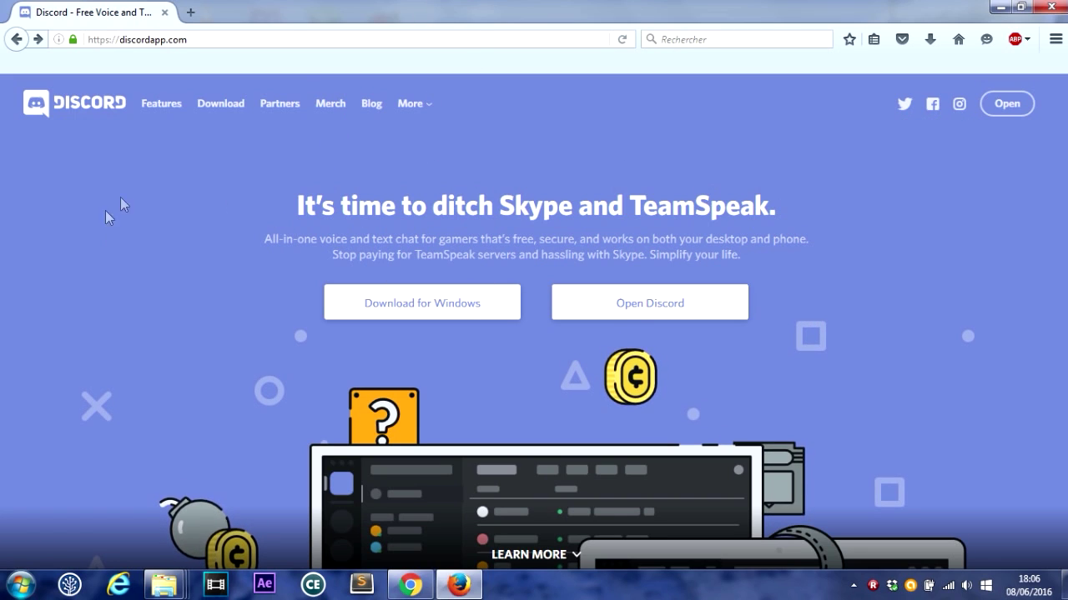
pyautogui.click(1002, 115)
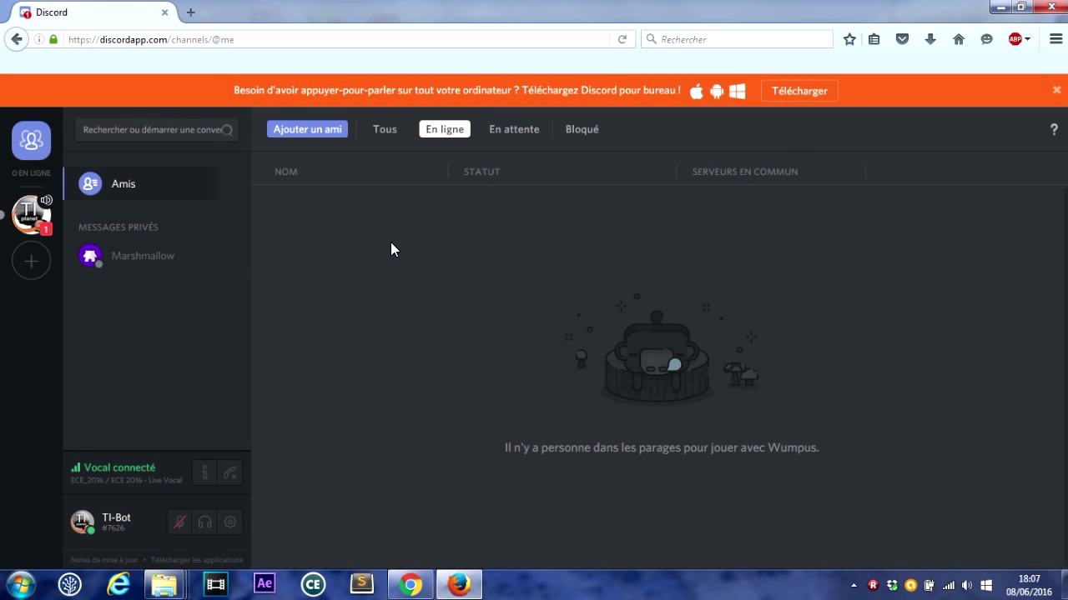
pyautogui.click(1057, 95)
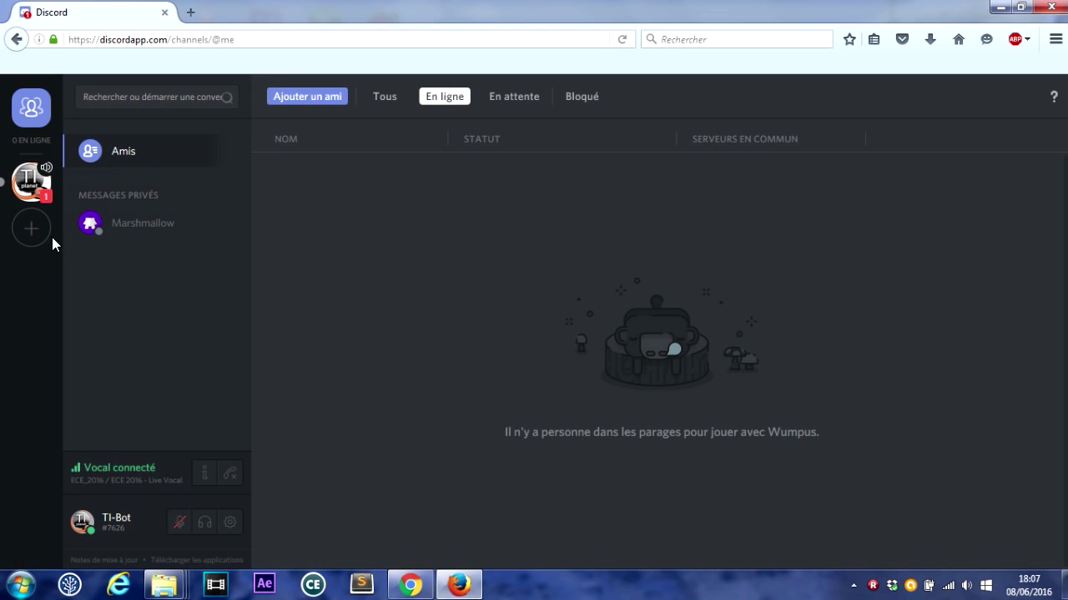
# Open the ECE 2016 - Live Vocal server and move the connected account from the ECE_2016 voice channel to Modération
pyautogui.click(31, 183)
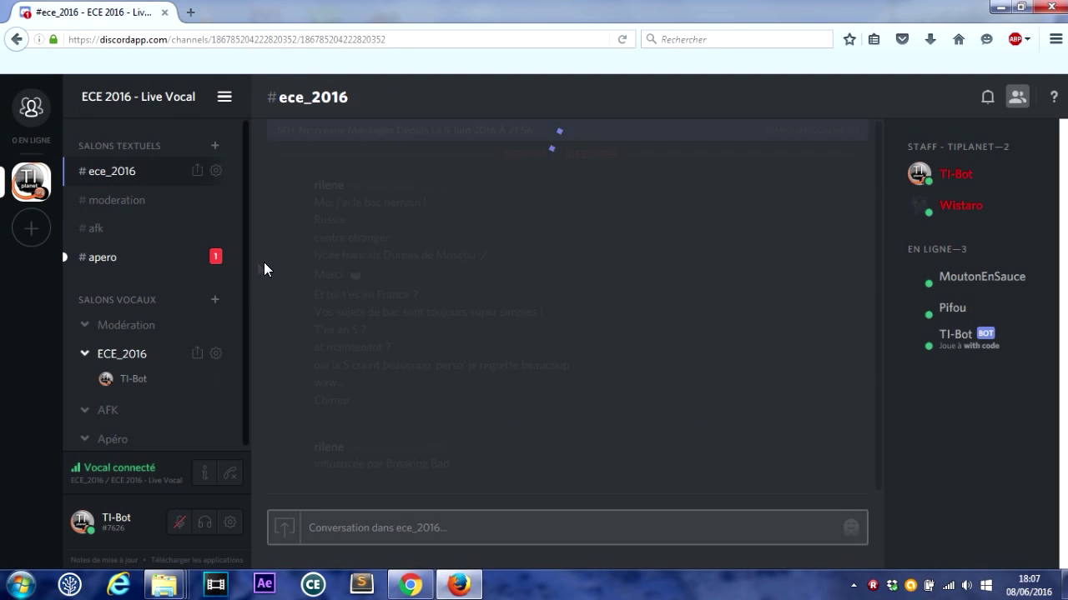
pyautogui.scroll(-1, 242, 276)
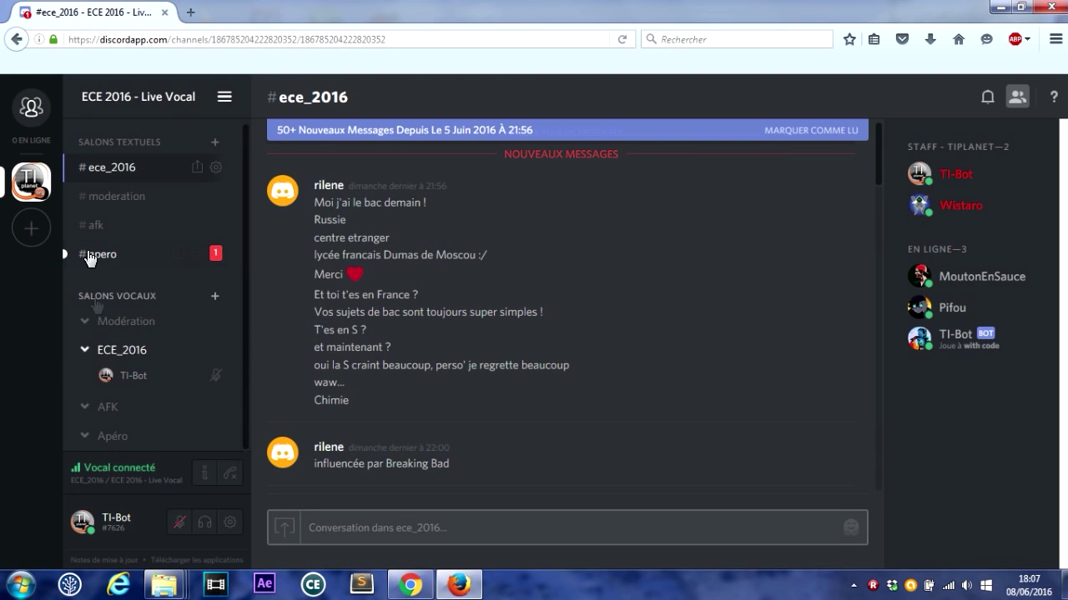
pyautogui.moveTo(118, 382); pyautogui.dragTo(130, 327)
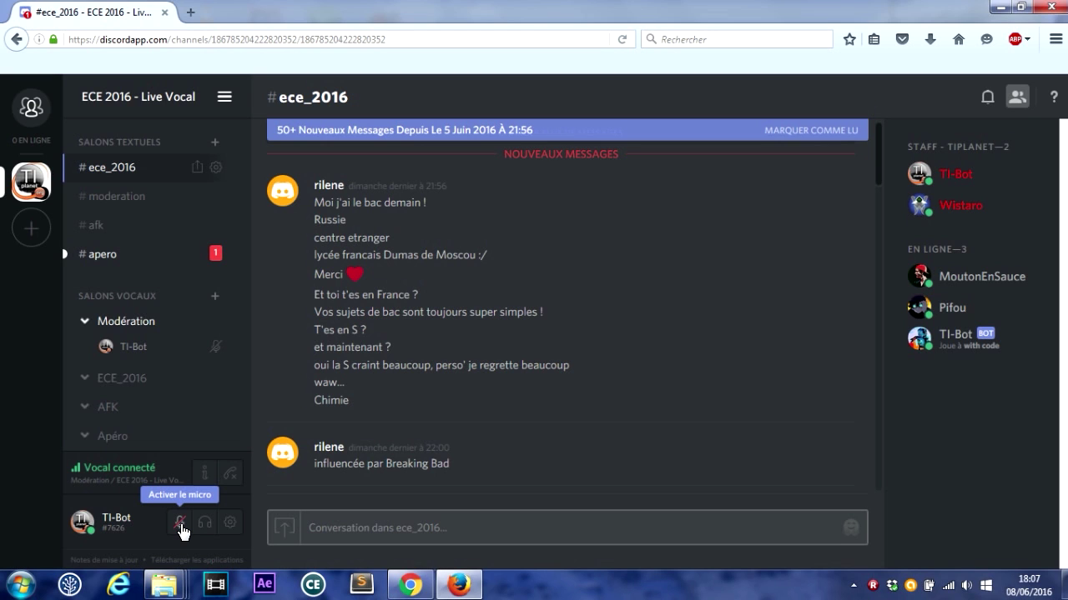
# Unmute the Discord microphone and share CABLE Output (VB-Audio Virtual Cable) as the microphone for discordapp.com
pyautogui.click(180, 526)
pyautogui.click(247, 125)
pyautogui.click(249, 125)
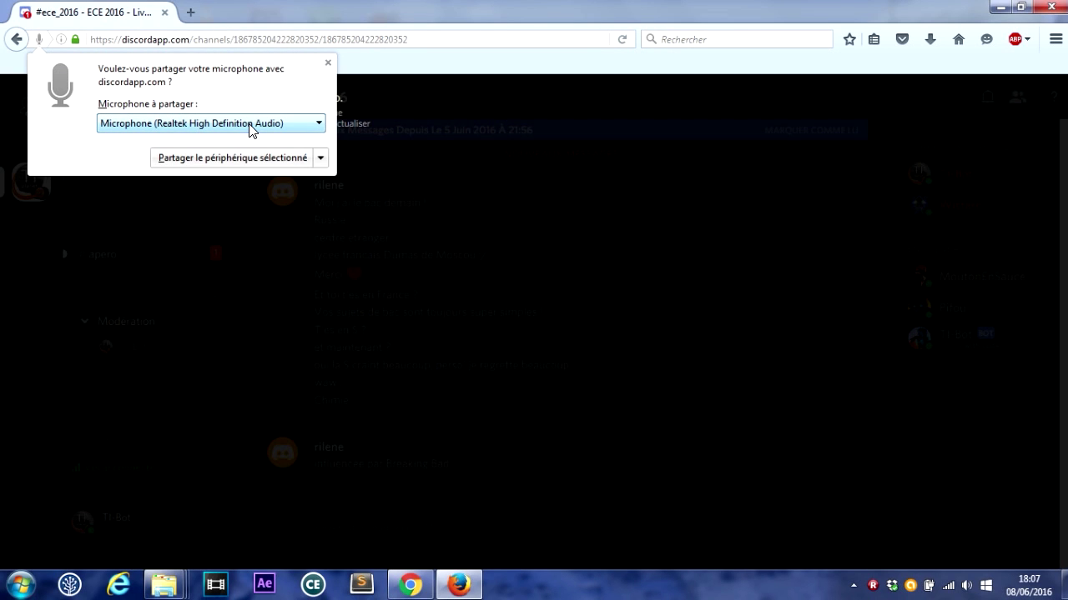
pyautogui.click(203, 125)
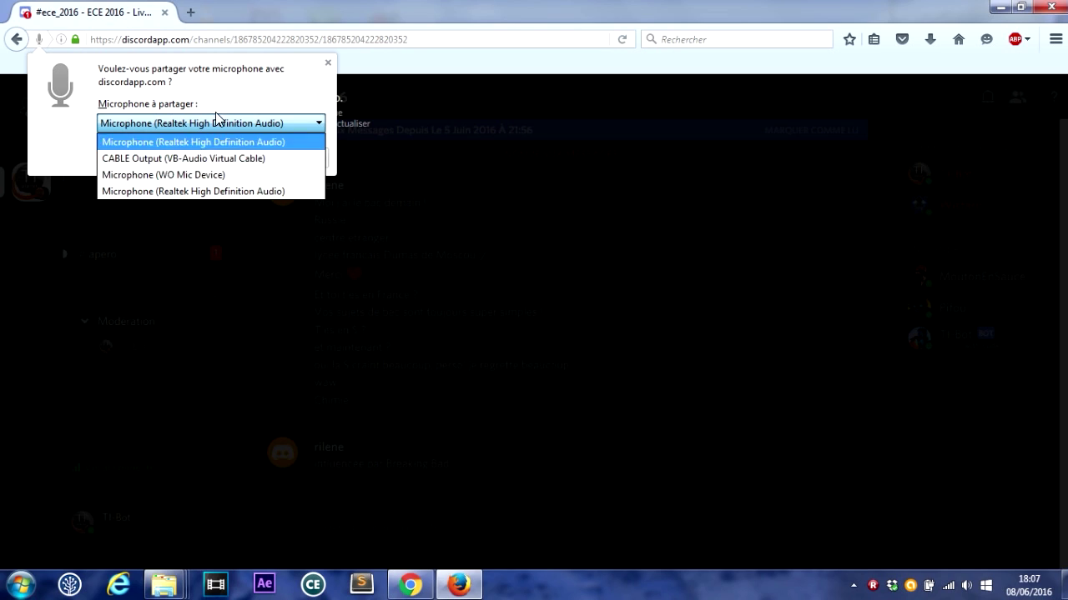
pyautogui.click(182, 158)
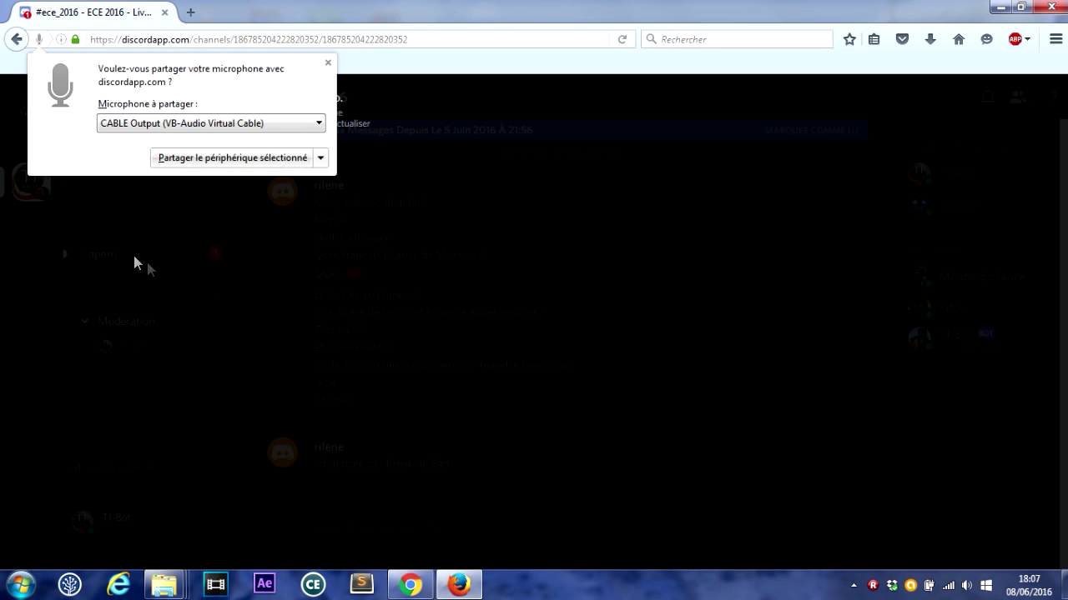
pyautogui.click(246, 167)
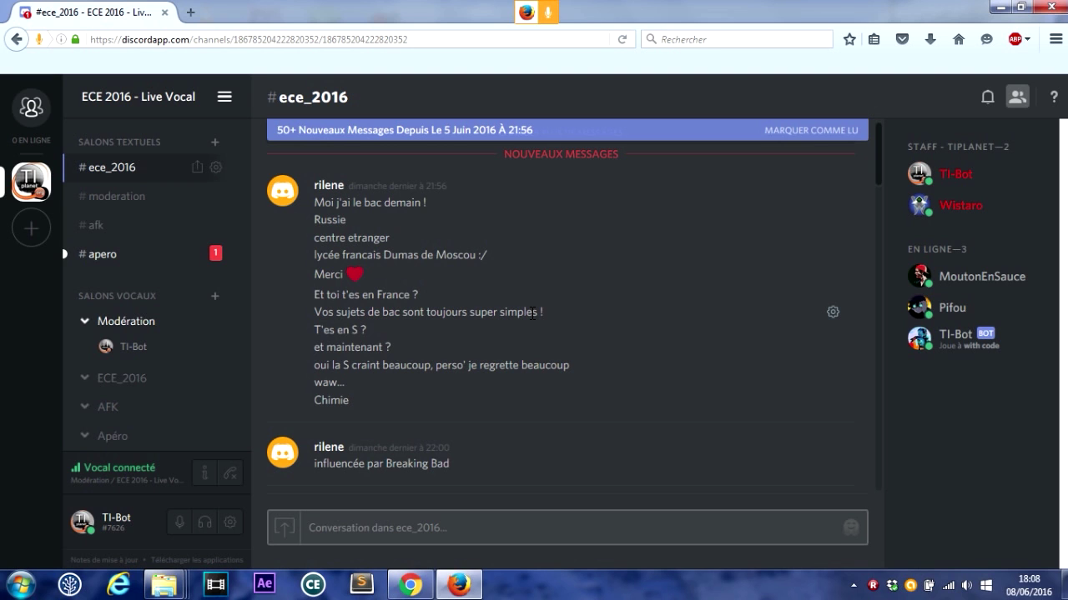
# Open the Windows audio device management from the Matériel et audio section of the Control Panel
pyautogui.click(21, 584)
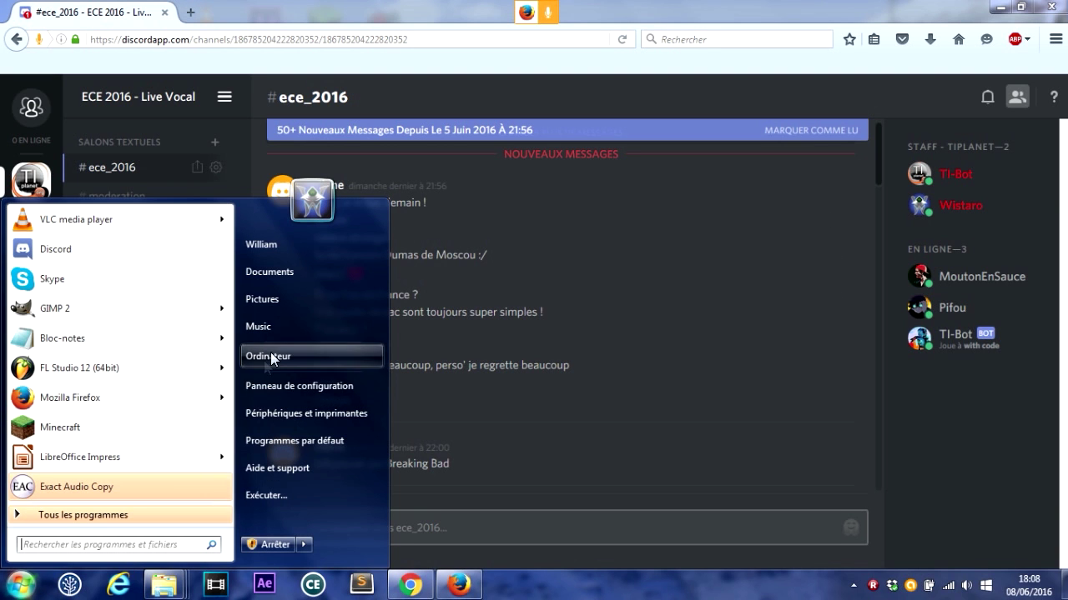
pyautogui.click(307, 386)
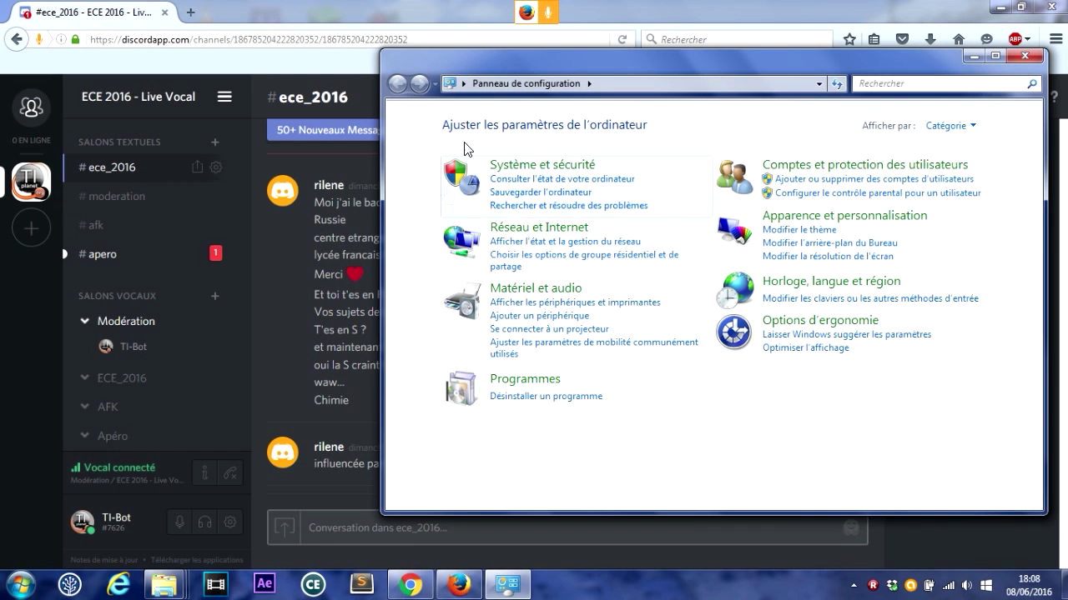
pyautogui.moveTo(506, 58)
pyautogui.mouseDown()
pyautogui.moveTo(455, 71)
pyautogui.moveTo(491, 70)
pyautogui.mouseUp()
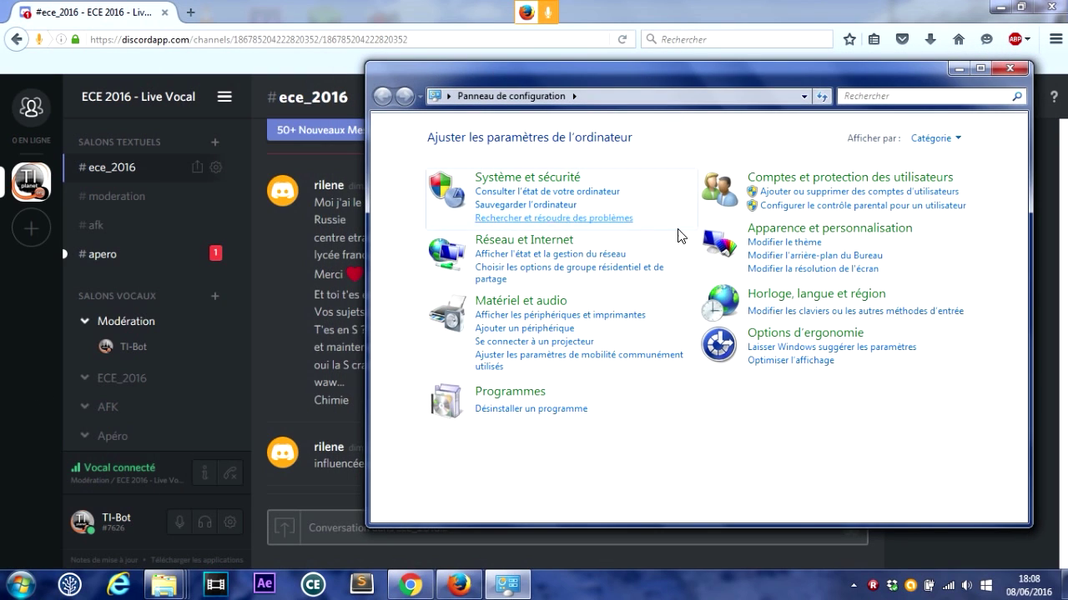
pyautogui.moveTo(645, 84); pyautogui.dragTo(517, 76)
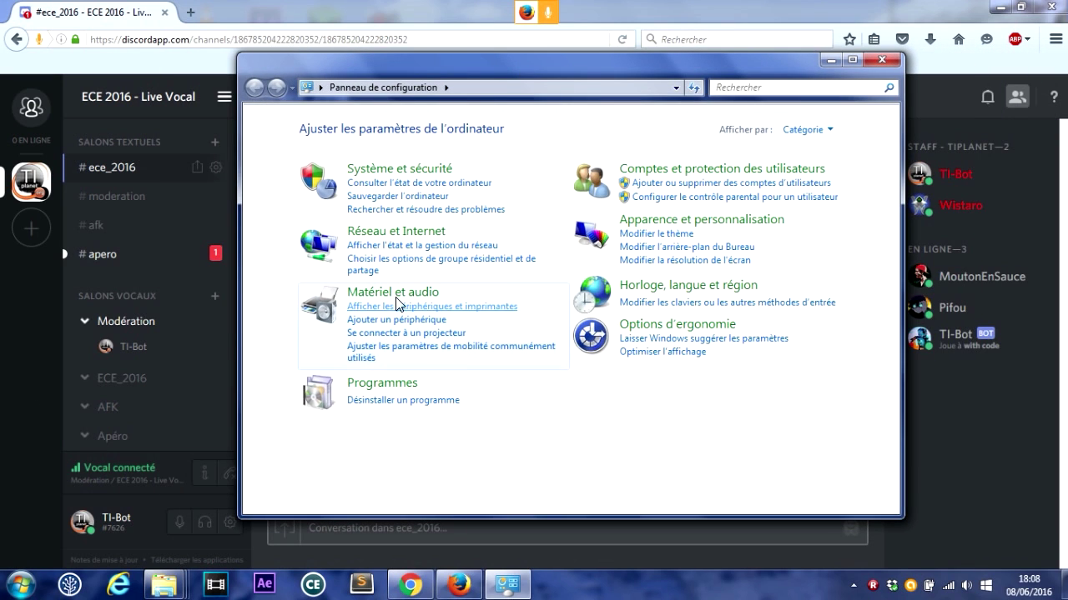
pyautogui.click(388, 297)
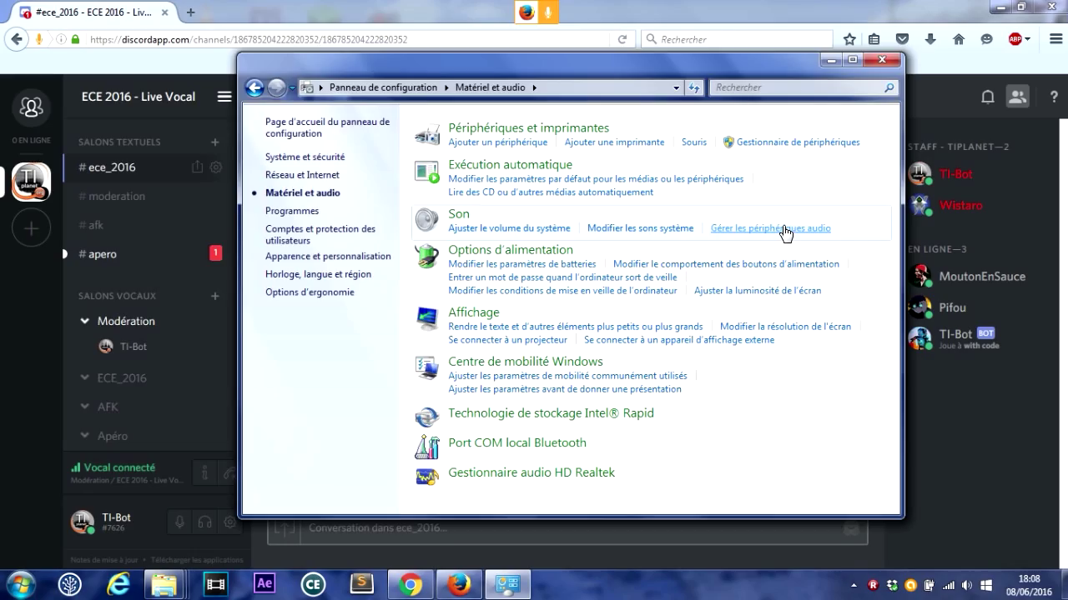
pyautogui.click(786, 229)
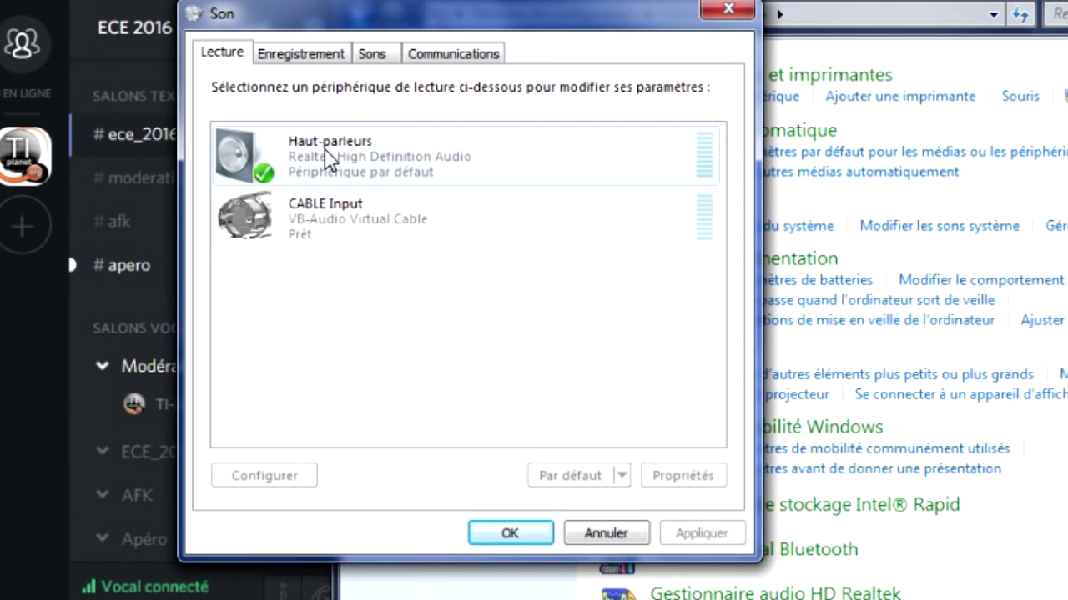
# Set CABLE Input (VB-Audio Virtual Cable) as the default playback device
pyautogui.click(325, 151)
pyautogui.click(358, 222)
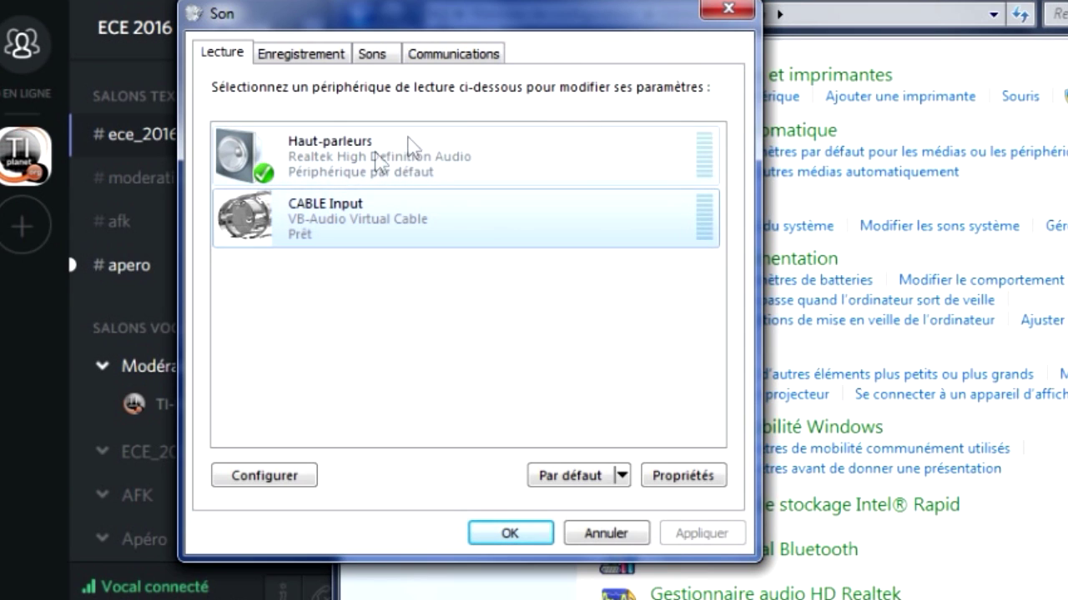
pyautogui.rightClick(330, 211)
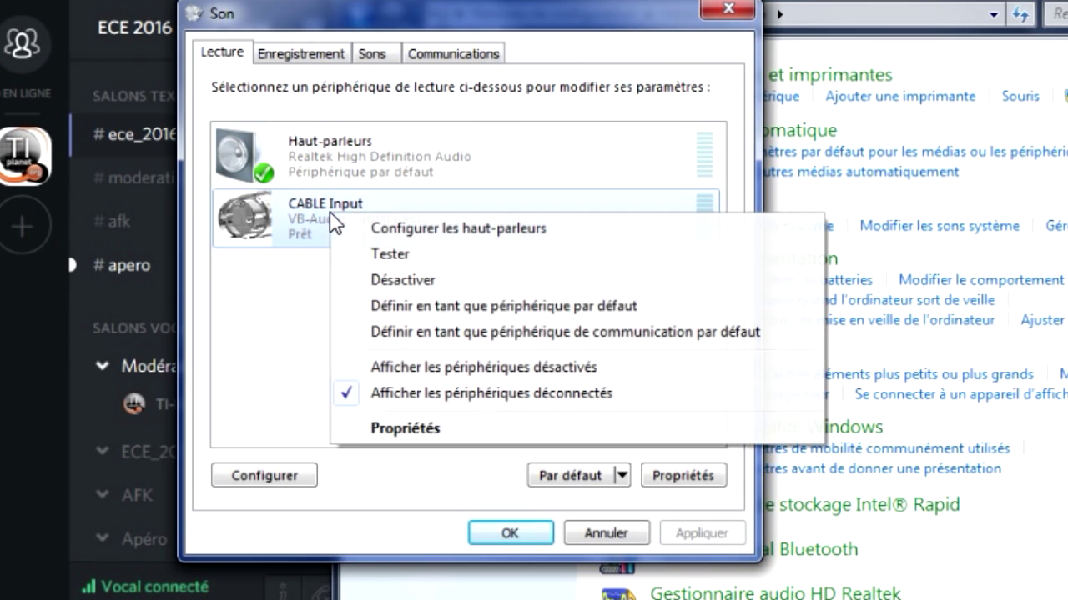
pyautogui.click(482, 306)
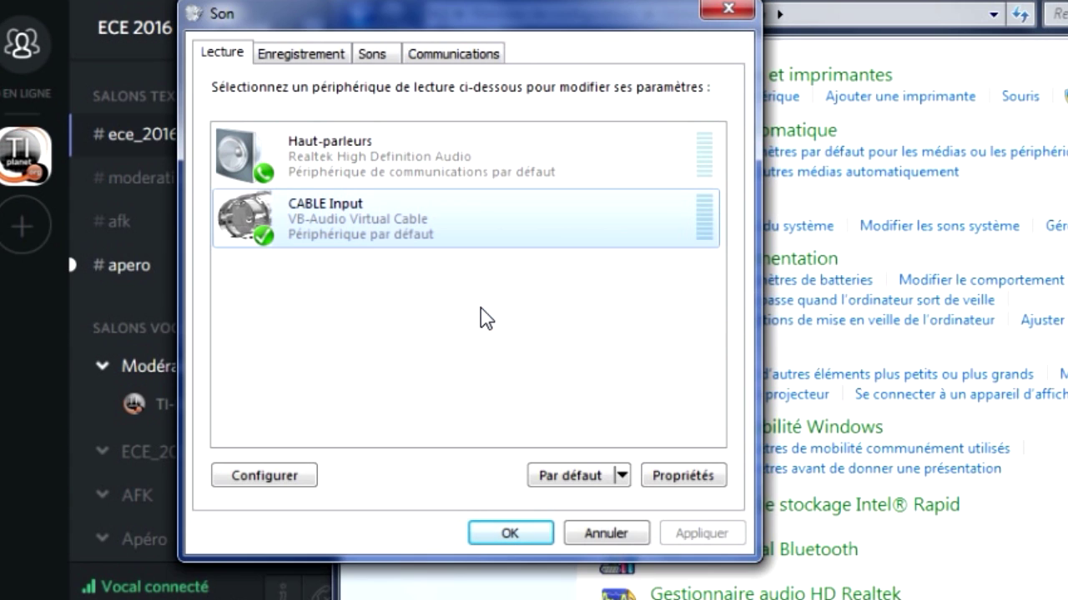
# Set the WO Mic Device microphone as the default recording device and accept the sound settings
pyautogui.click(268, 66)
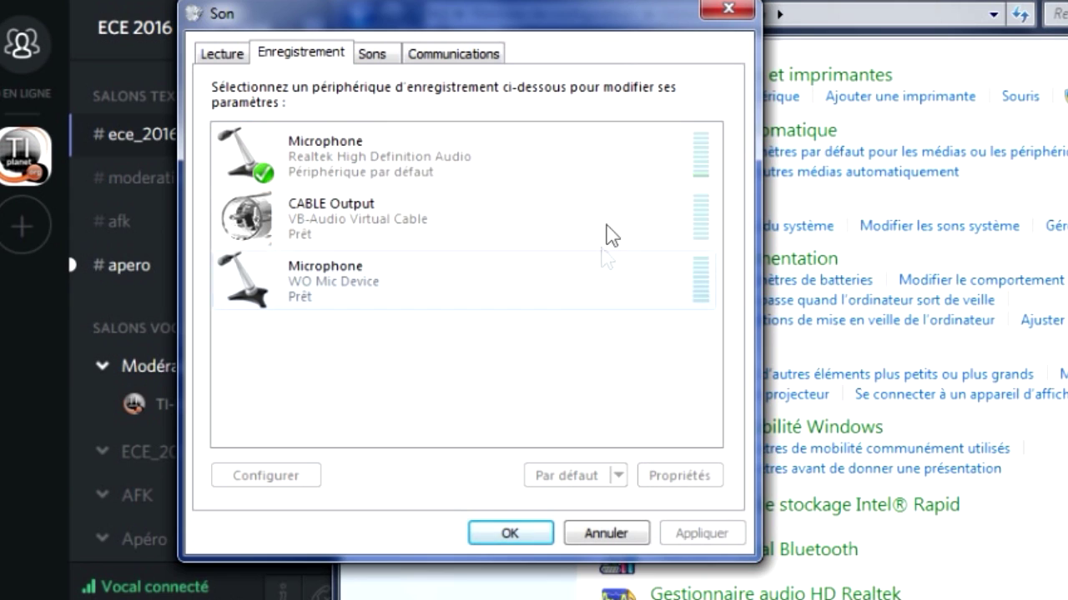
pyautogui.click(332, 225)
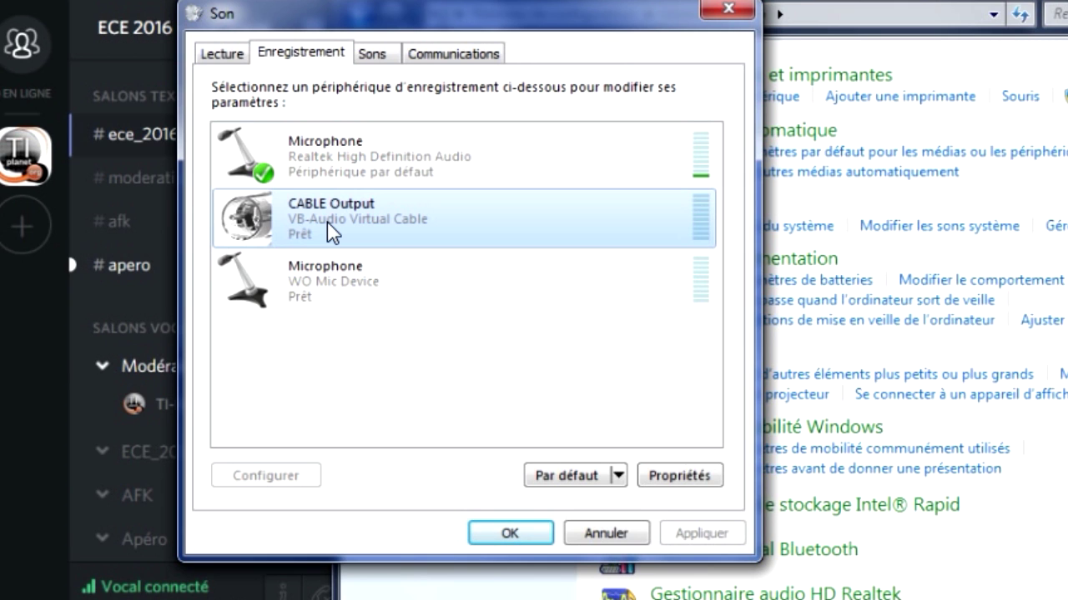
pyautogui.moveTo(248, 15); pyautogui.dragTo(401, 1)
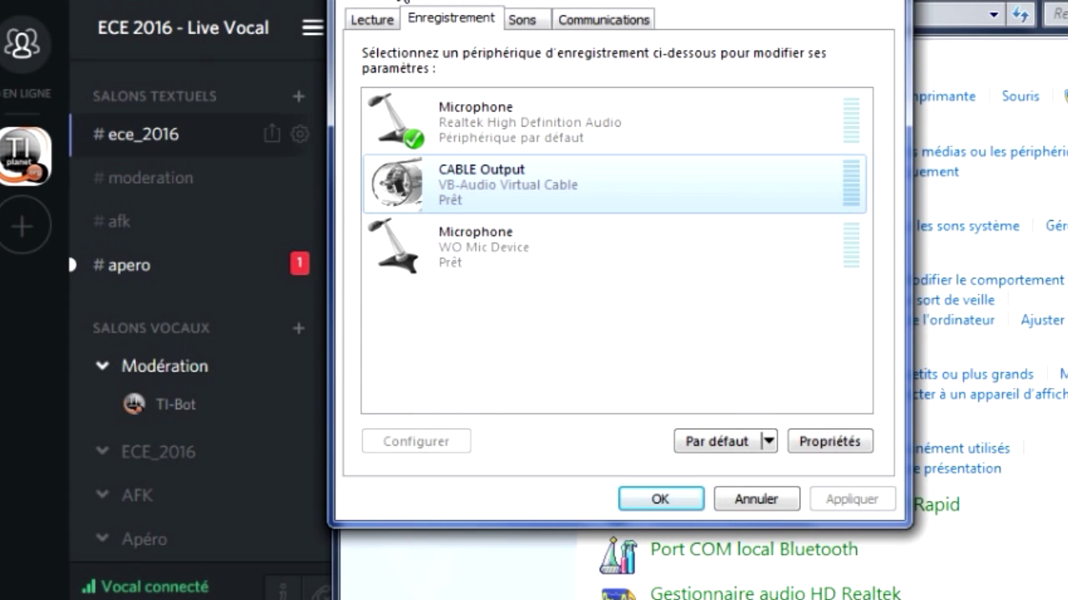
pyautogui.moveTo(401, 1)
pyautogui.mouseDown()
pyautogui.moveTo(509, 17)
pyautogui.moveTo(410, 4)
pyautogui.mouseUp()
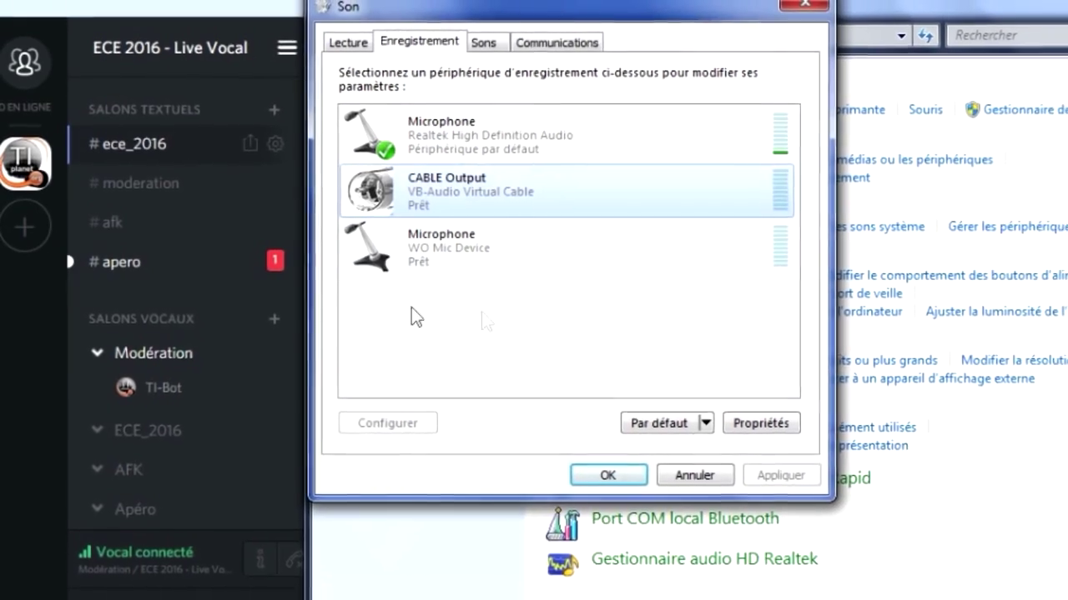
pyautogui.click(422, 138)
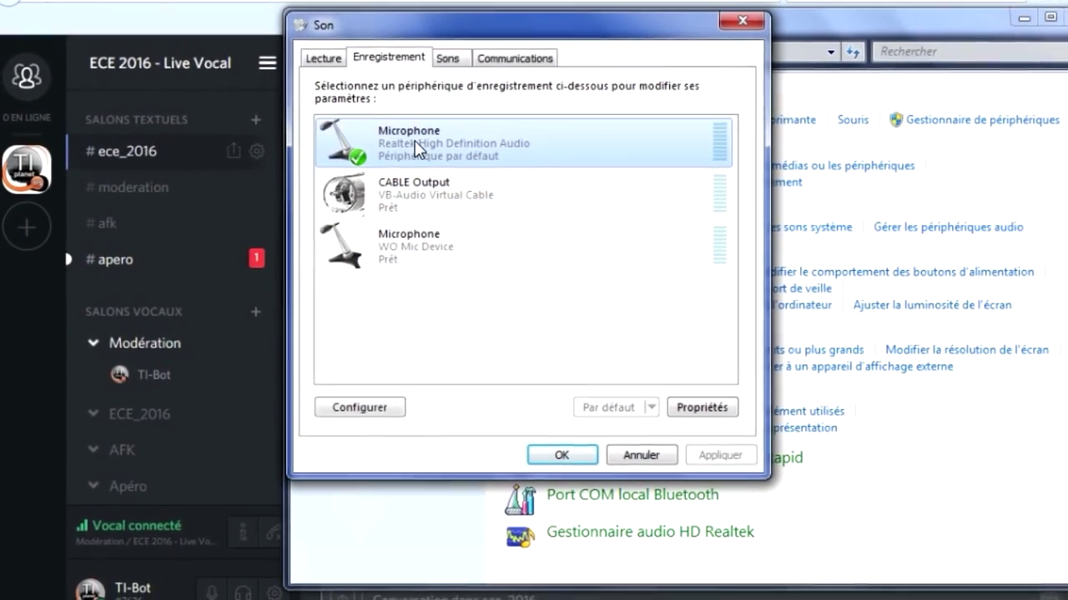
pyautogui.rightClick(425, 140)
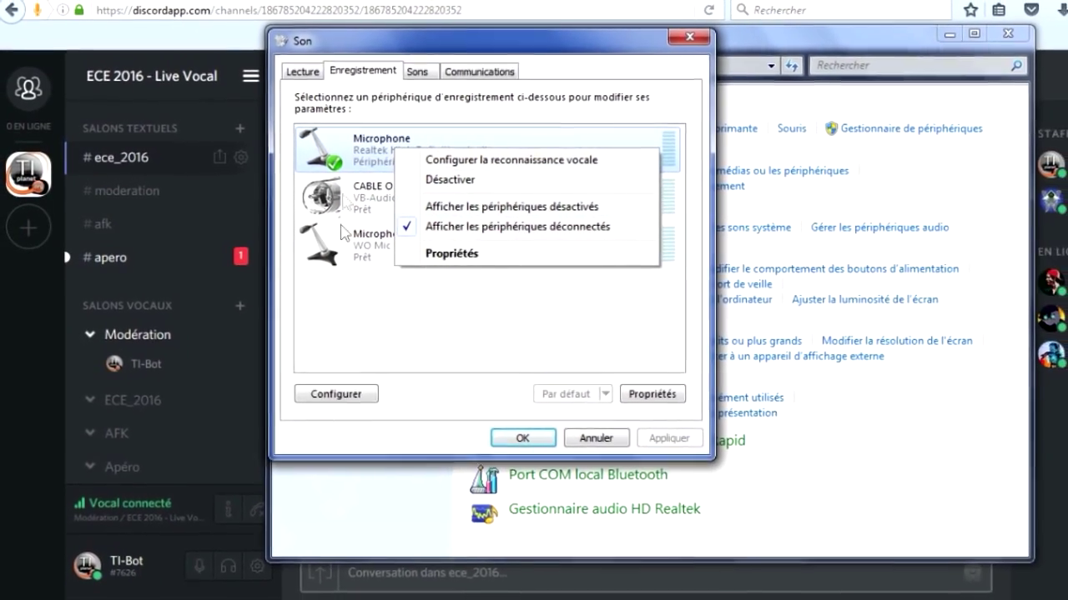
pyautogui.rightClick(360, 244)
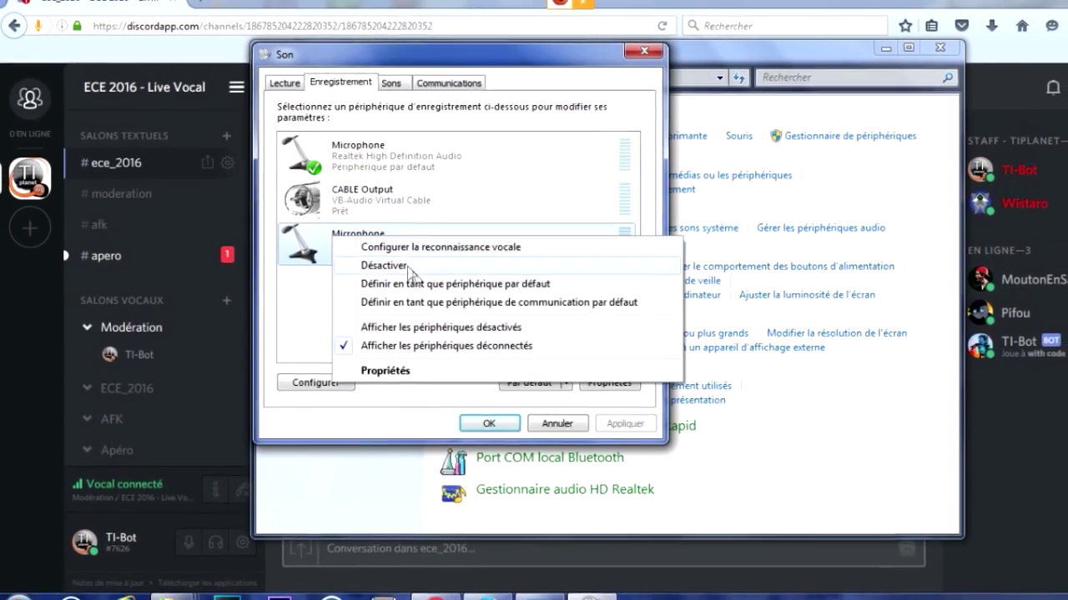
pyautogui.click(434, 284)
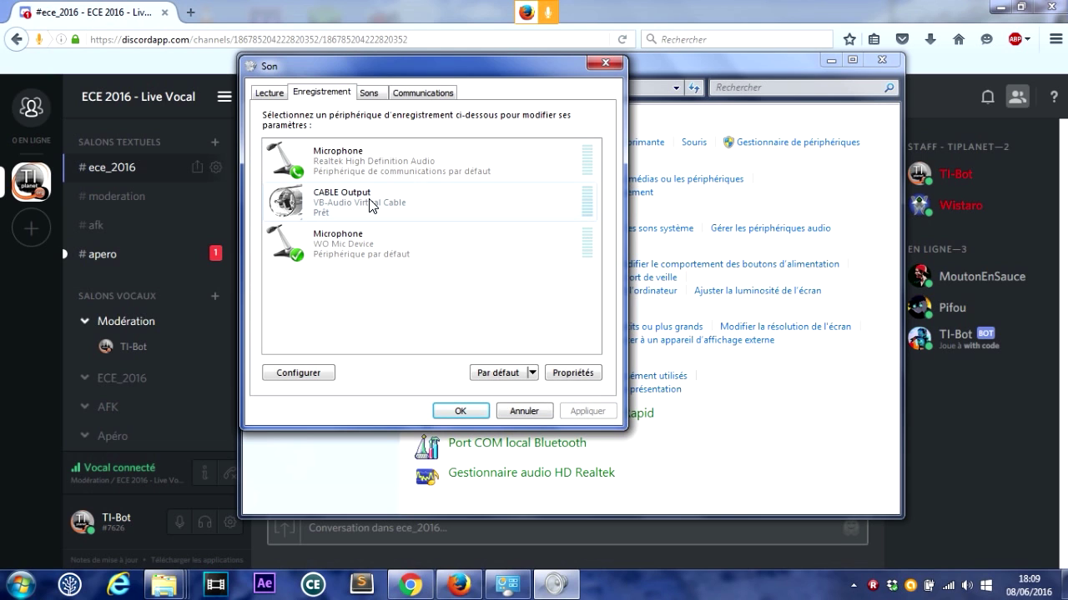
pyautogui.click(462, 412)
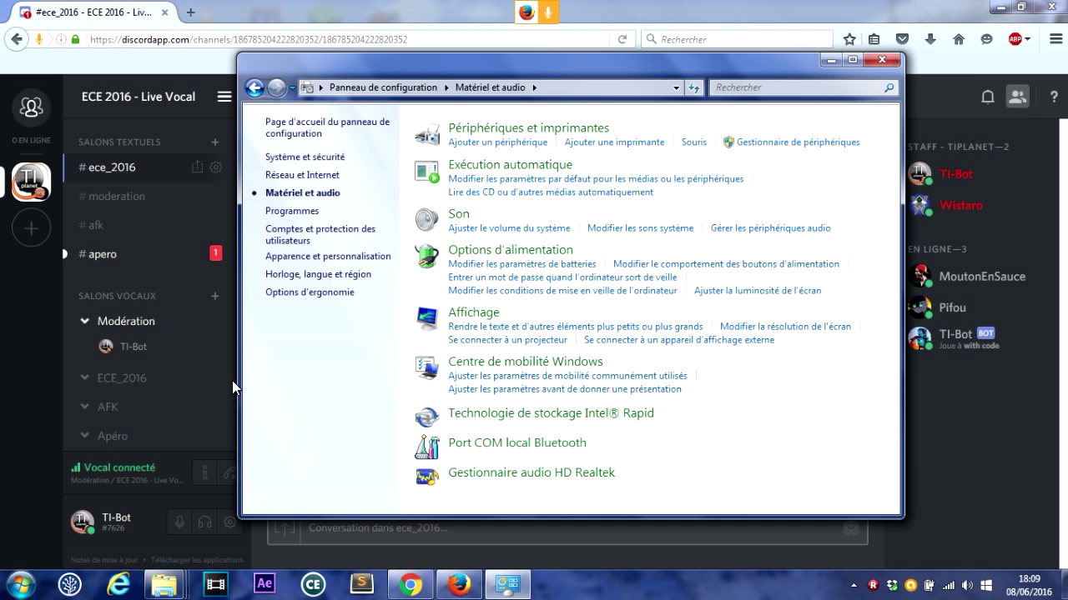
# Narrow the Control Panel window to uncover the Discord chat and launch VLC media player
pyautogui.moveTo(238, 380); pyautogui.dragTo(522, 382)
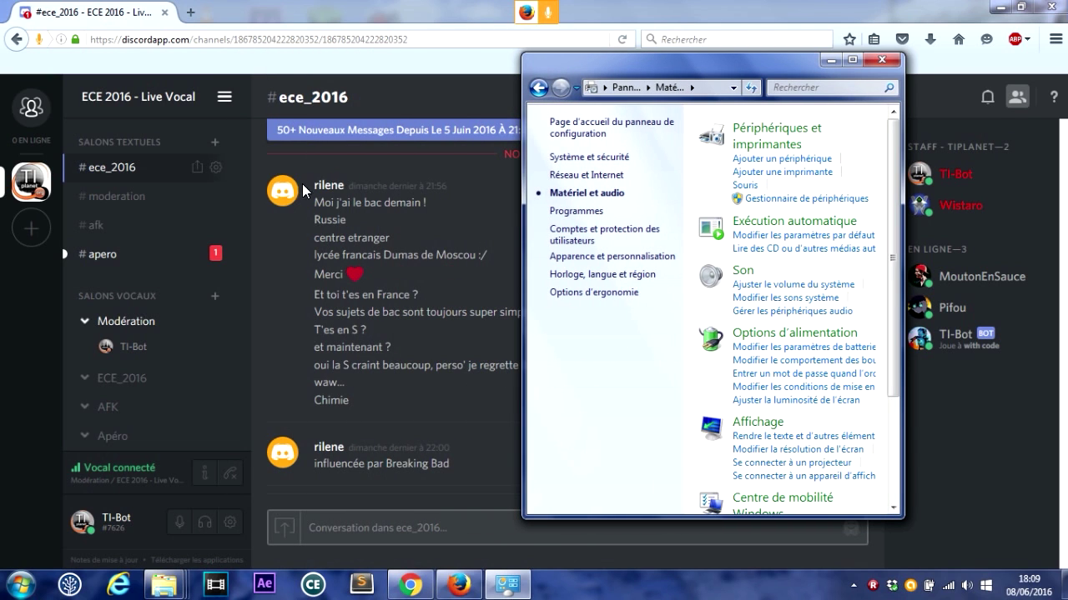
pyautogui.click(21, 584)
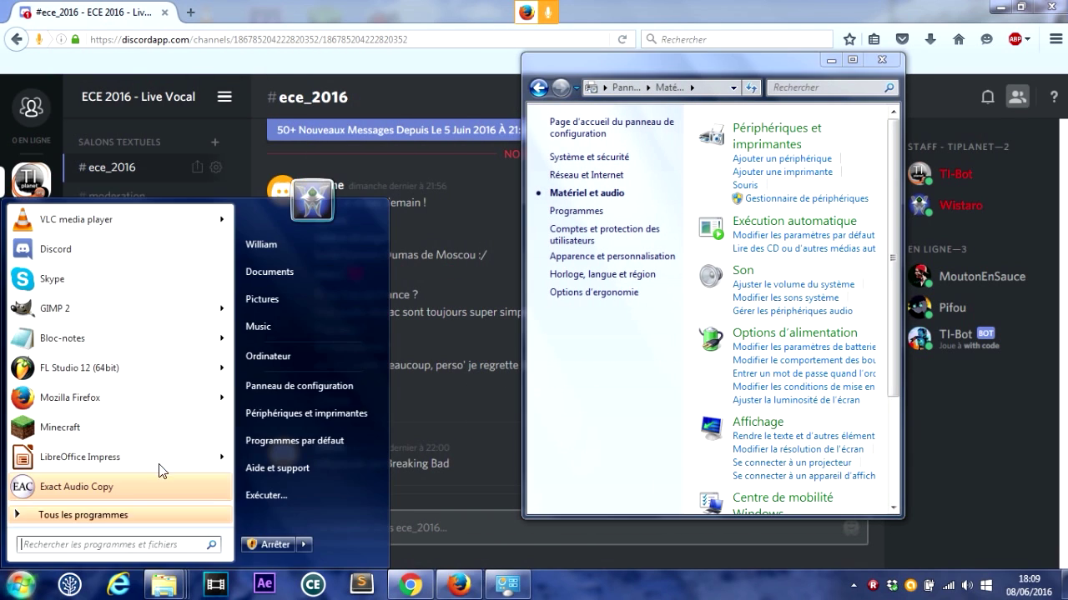
pyautogui.click(193, 217)
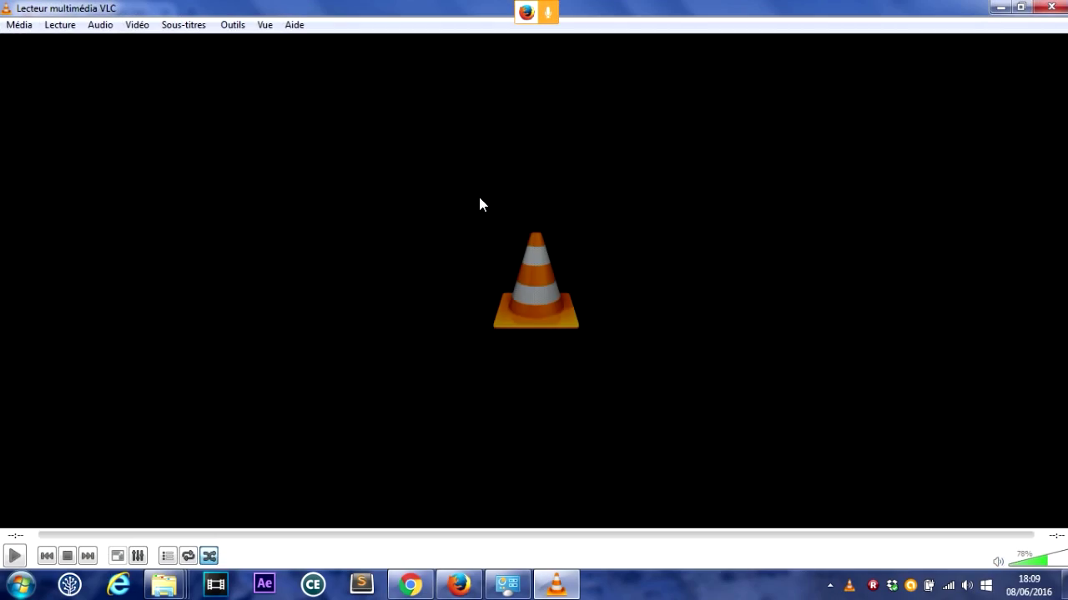
pyautogui.moveTo(159, 9); pyautogui.dragTo(260, 1)
# Open and play the music file TheFatRat - Time Lapse in VLC from the thefatrat folder
pyautogui.click(21, 24)
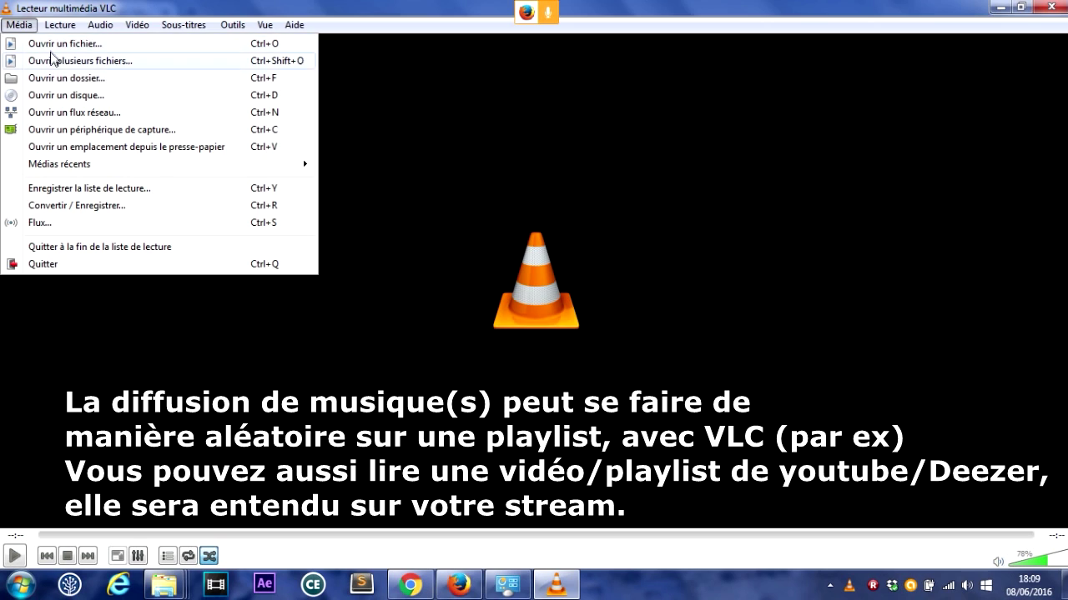
pyautogui.click(68, 55)
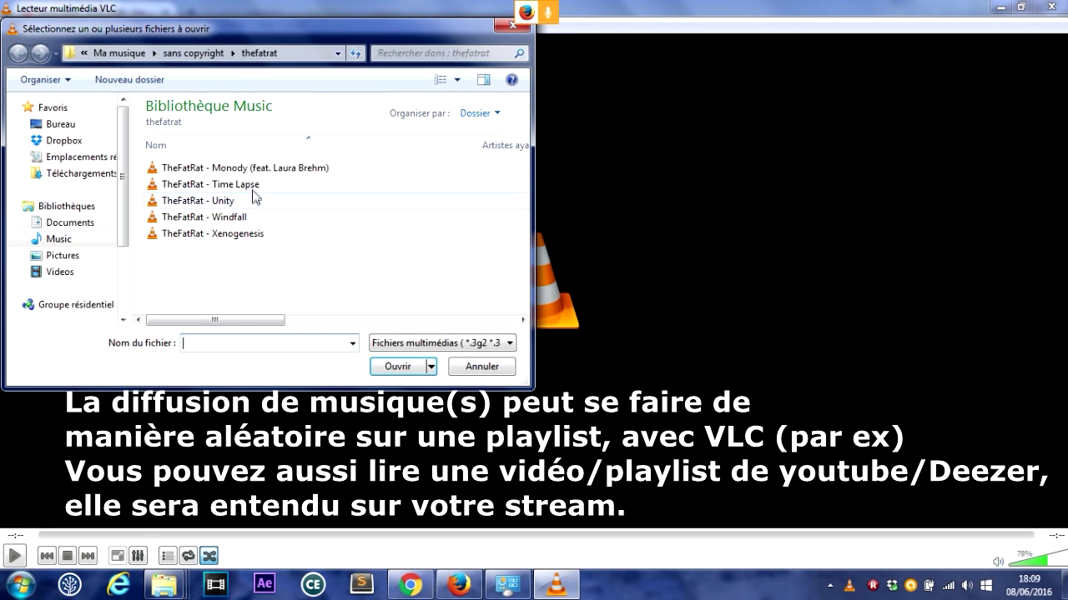
pyautogui.click(250, 187)
pyautogui.doubleClick(250, 187)
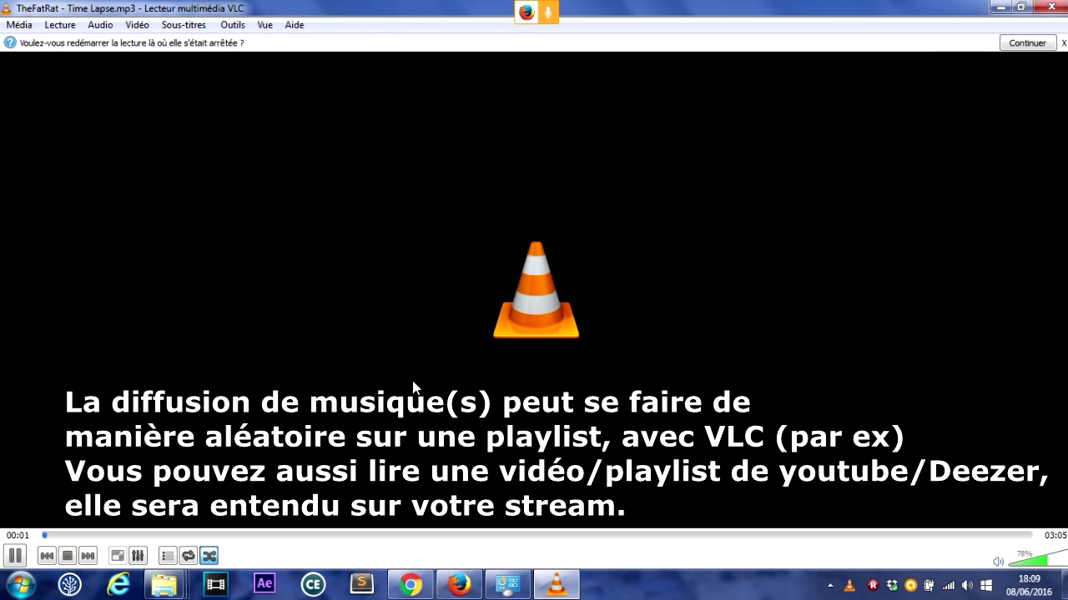
# Check the volume levels of both playback devices and set VLC's audio device to CABLE Input (VB-Audio Virtual Cable)
pyautogui.click(967, 586)
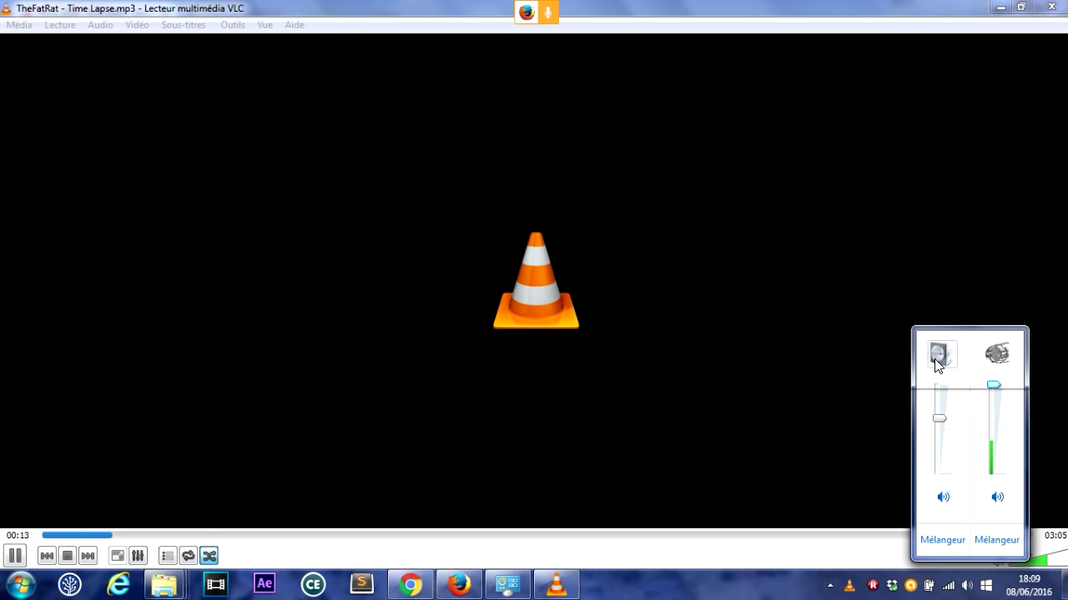
pyautogui.click(615, 182)
pyautogui.click(100, 25)
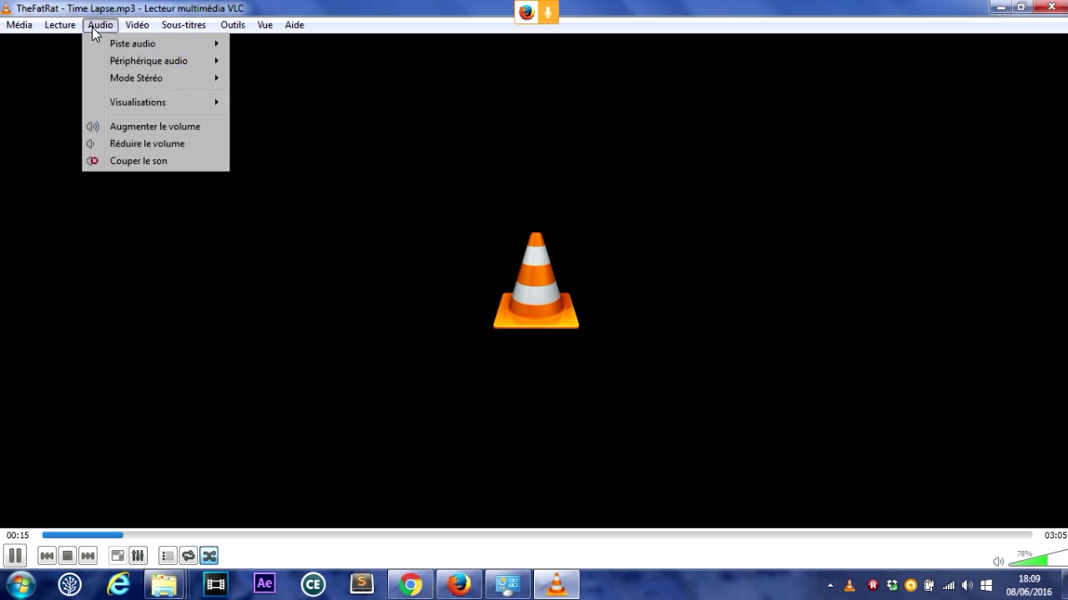
pyautogui.moveTo(114, 62)
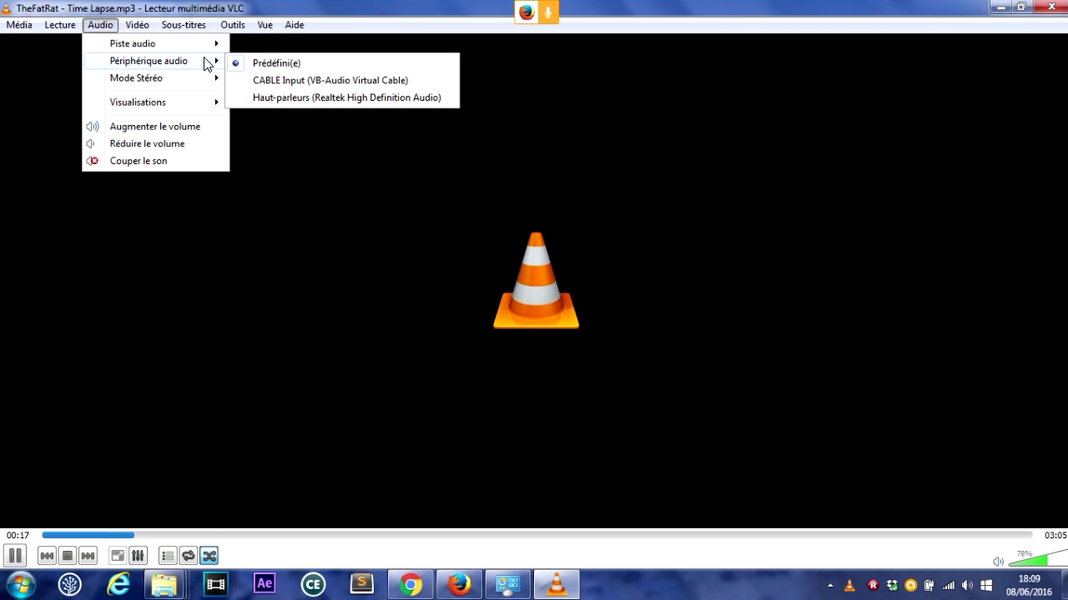
pyautogui.click(356, 80)
# Switch VLC's audio device to Haut-parleurs (Realtek High Definition Audio)
pyautogui.click(100, 30)
pyautogui.moveTo(128, 66)
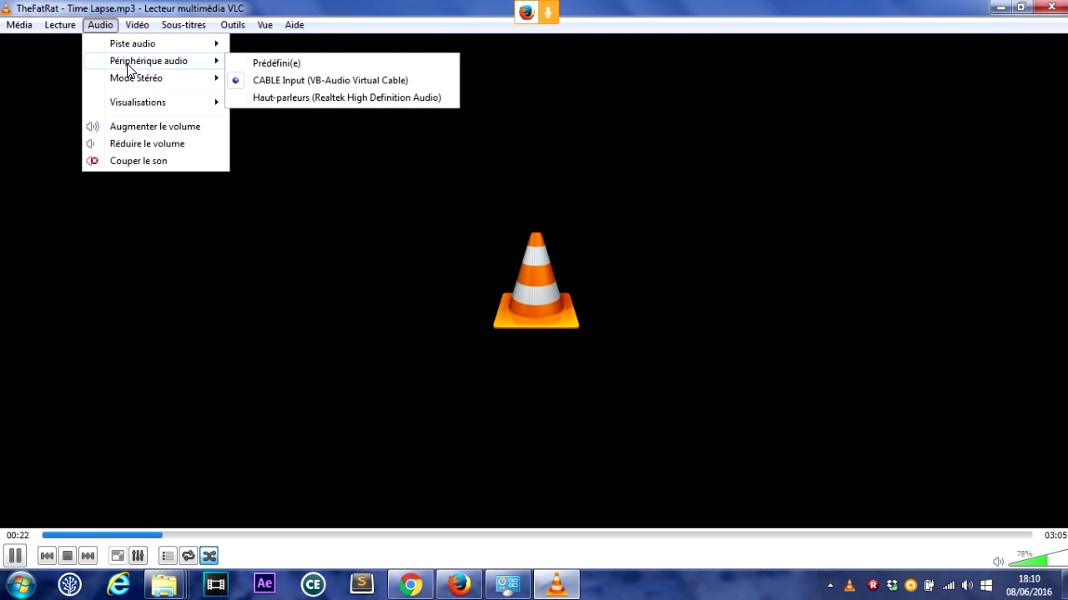
pyautogui.click(314, 99)
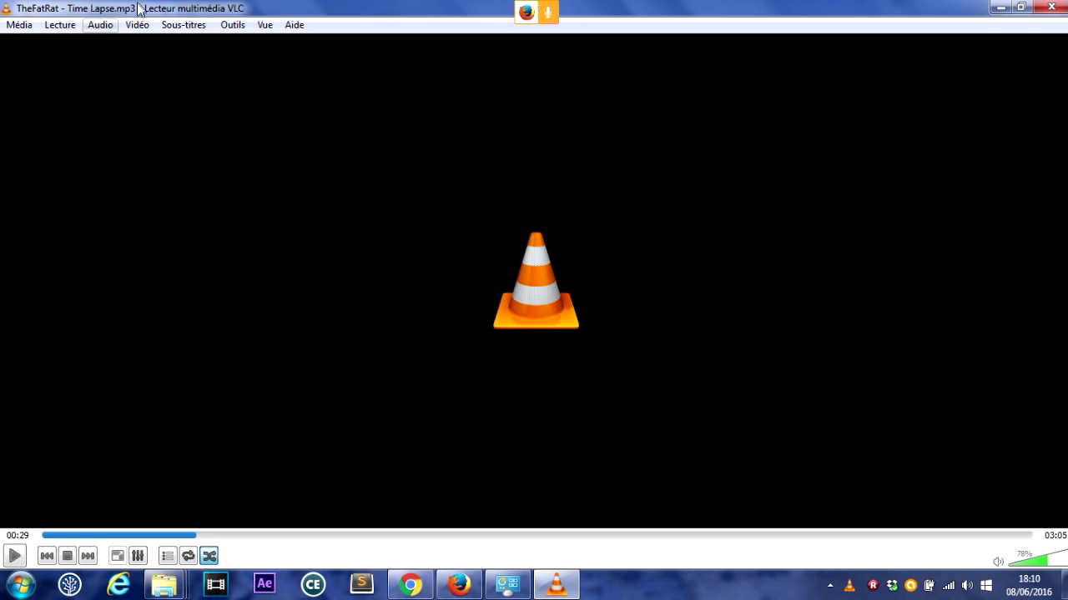
pyautogui.moveTo(140, 9); pyautogui.dragTo(200, 22)
pyautogui.click(161, 41)
pyautogui.moveTo(183, 83)
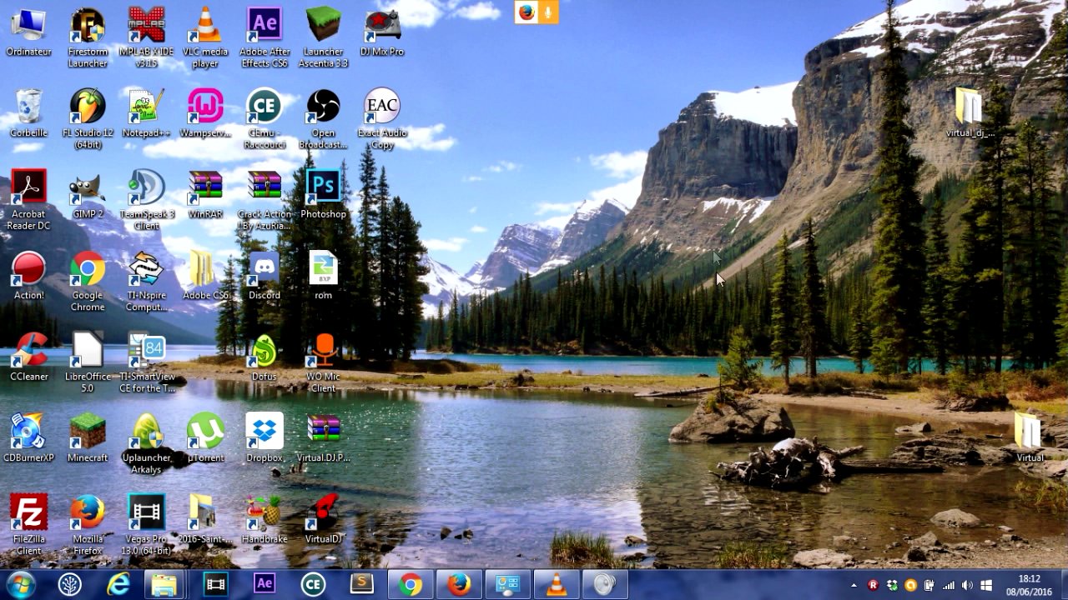
# Resume the track in VLC and return to Discord in Firefox to check the voice activity in the Modération channel
pyautogui.click(469, 585)
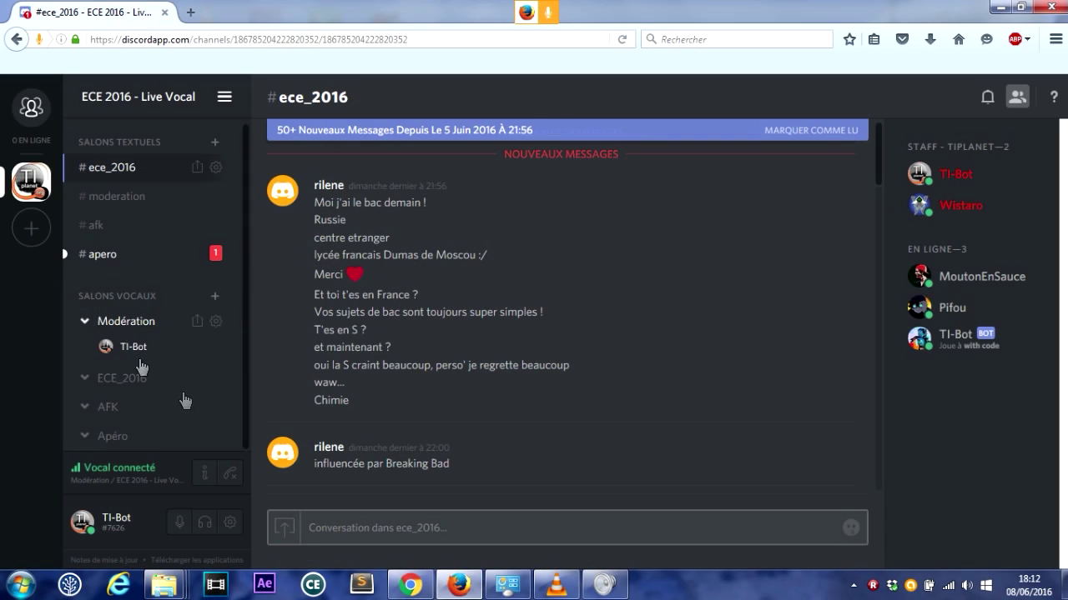
pyautogui.click(556, 586)
pyautogui.press('space')
pyautogui.click(458, 585)
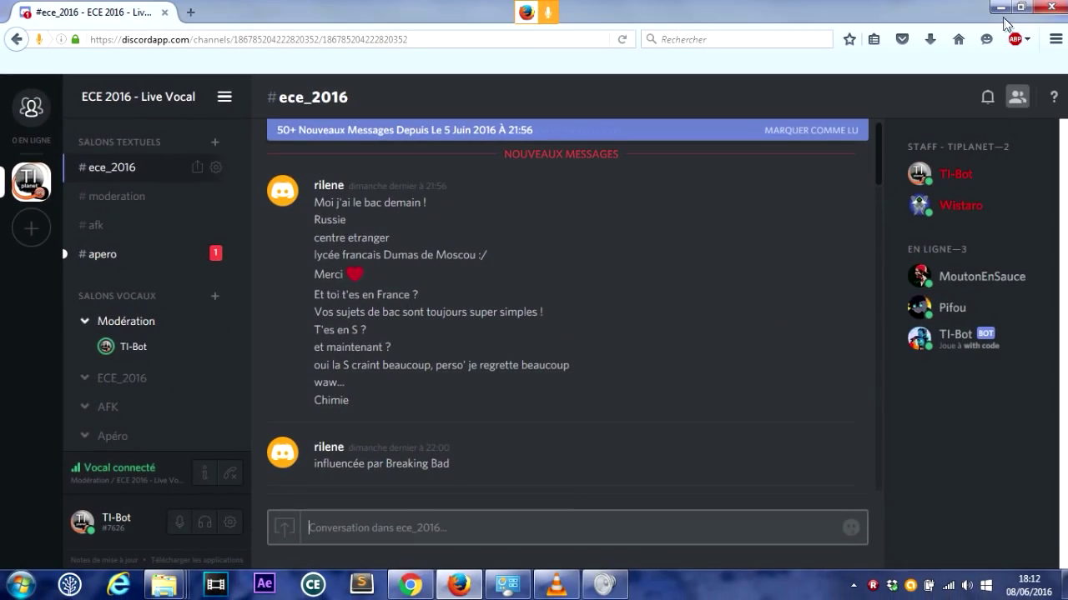
# Minimize Firefox and VLC, launch the Discord desktop app and join the Modération voice channel with the second account
pyautogui.click(995, 10)
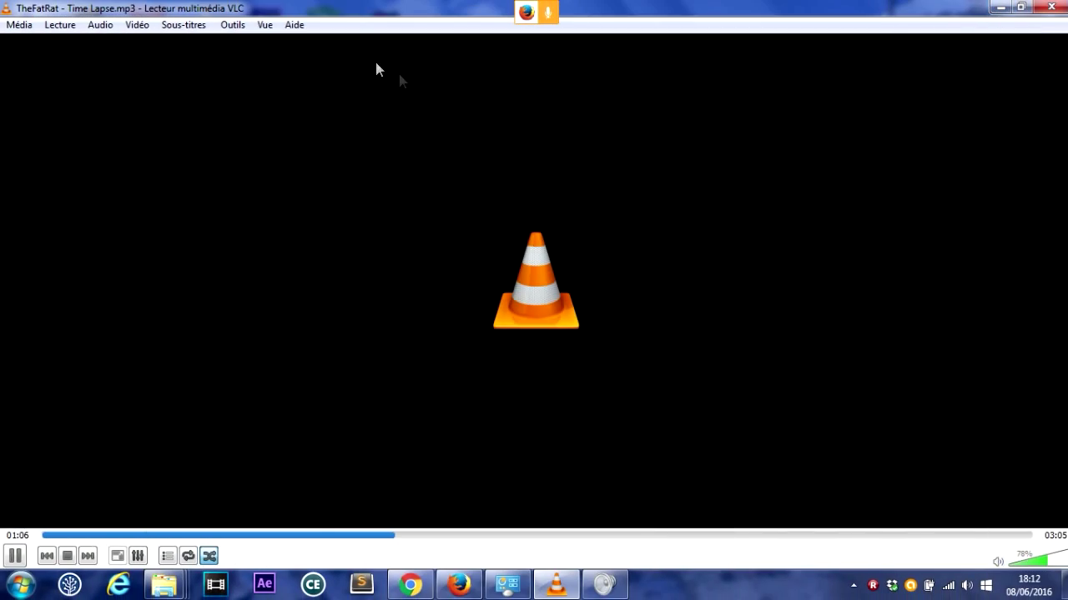
pyautogui.click(1000, 9)
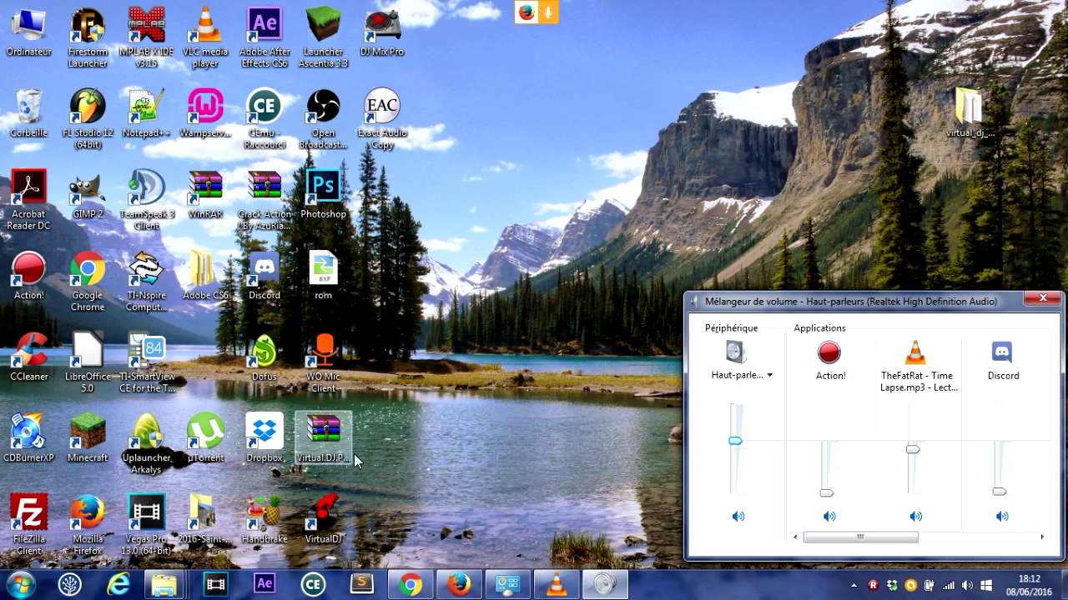
pyautogui.doubleClick(264, 271)
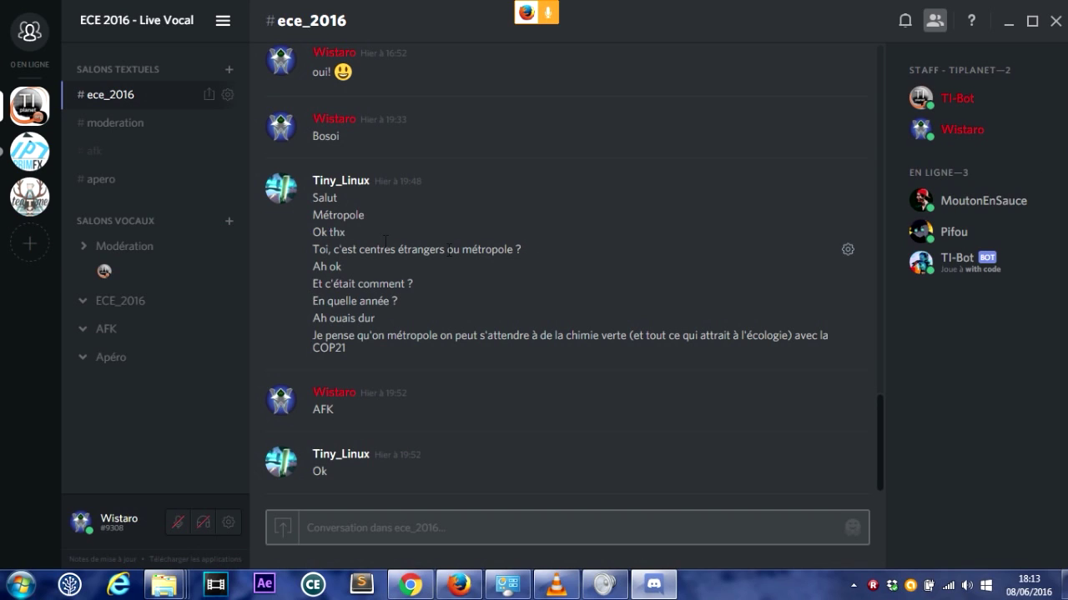
pyautogui.click(124, 255)
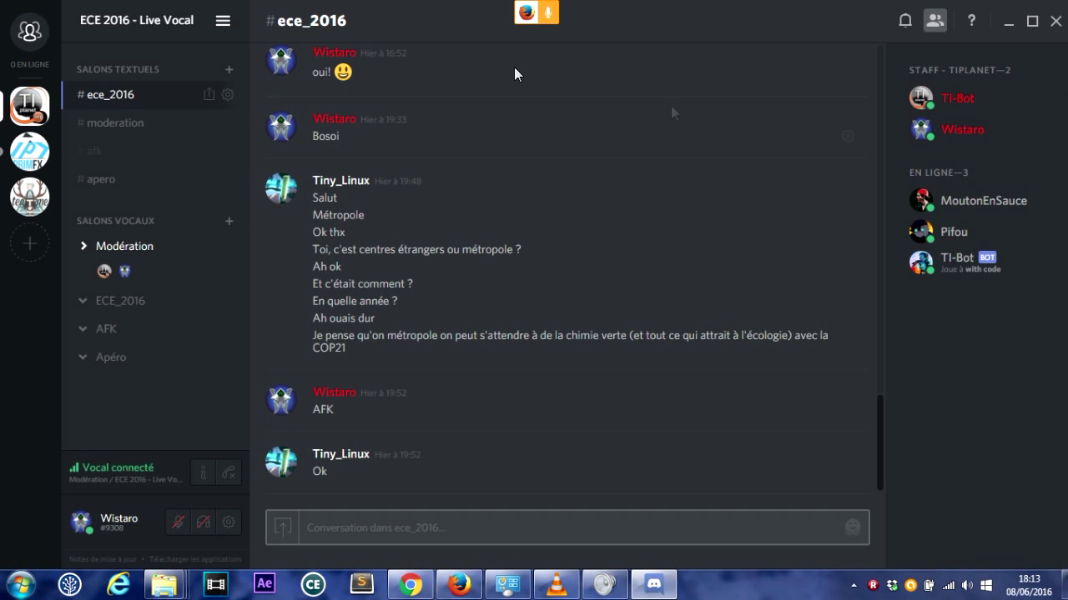
pyautogui.tripleClick(450, 51)
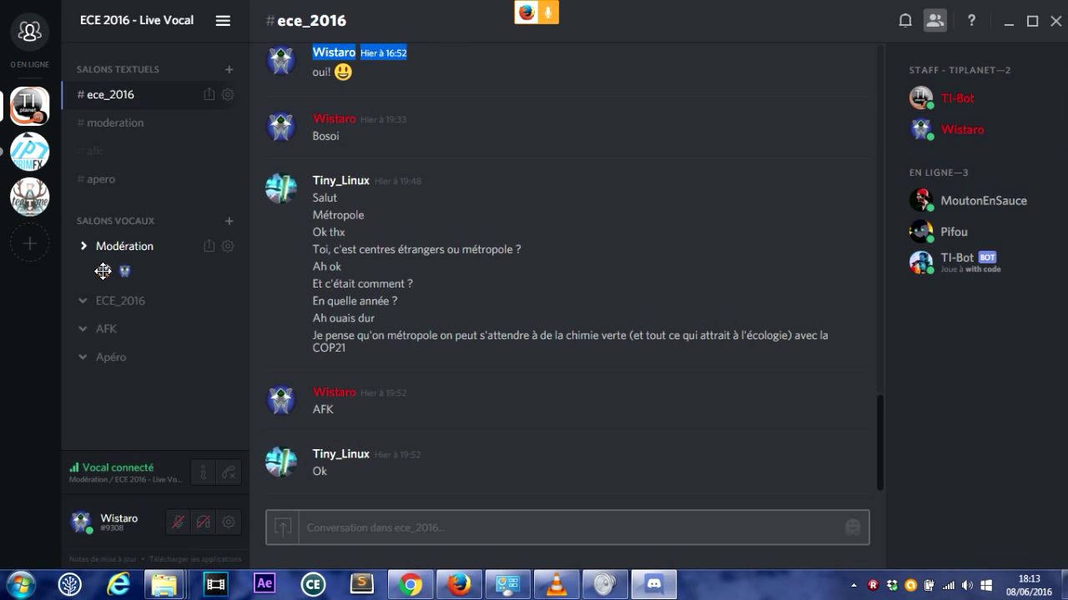
# Compare the Modération voice channel between Discord in Firefox and the Discord desktop app to check who is transmitting
pyautogui.click(458, 584)
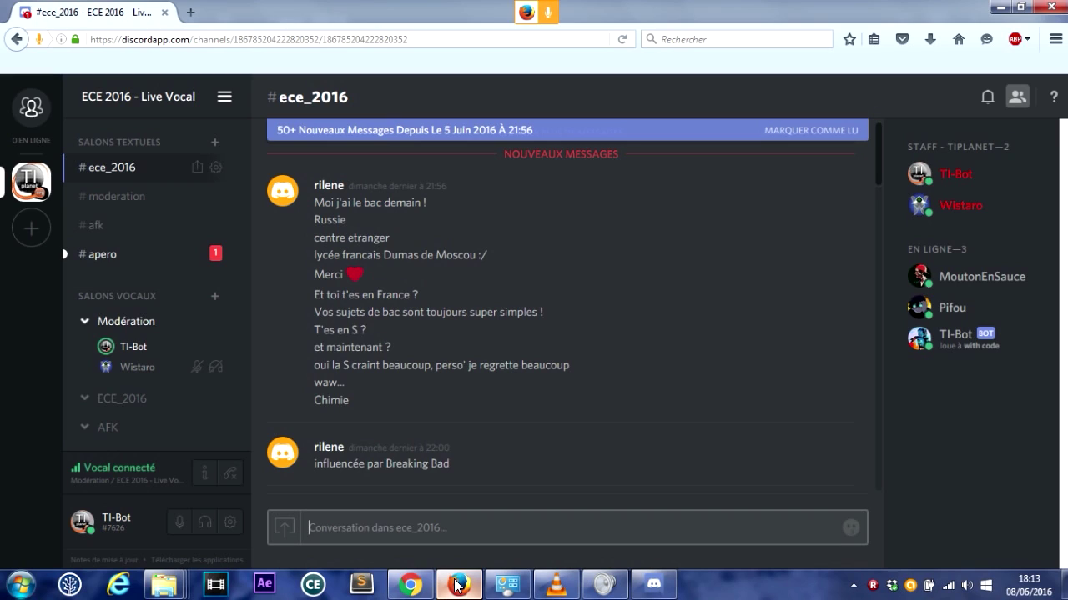
pyautogui.click(457, 586)
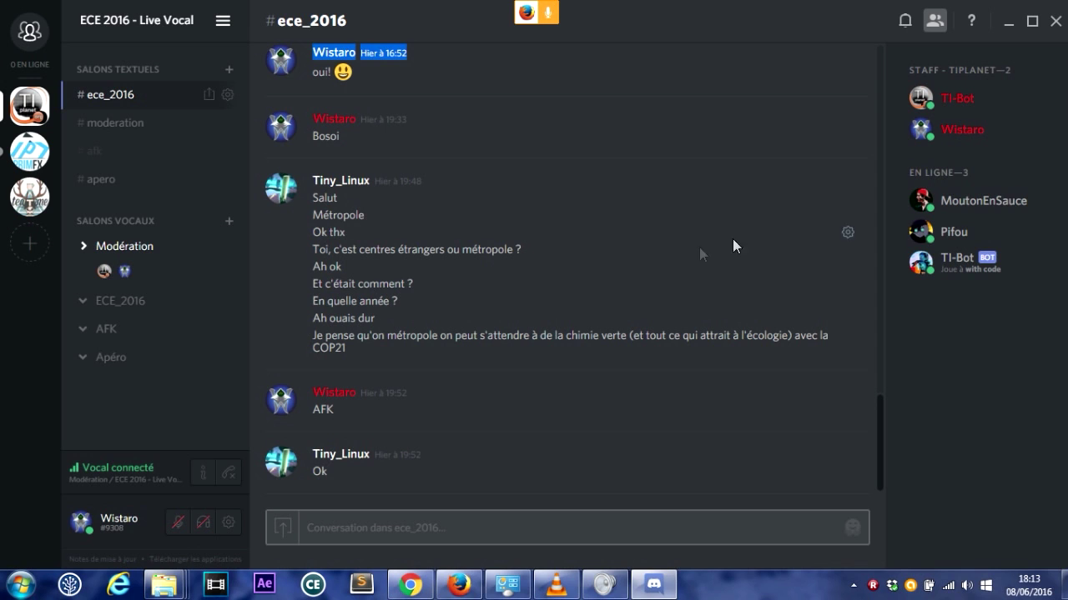
pyautogui.click(659, 262)
pyautogui.click(451, 588)
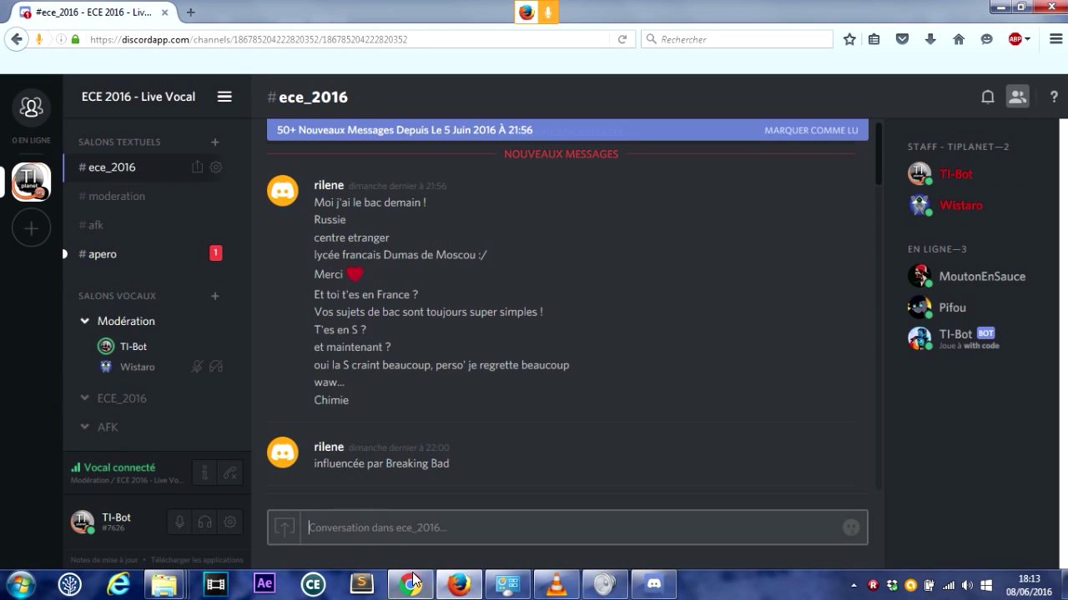
pyautogui.click(414, 581)
pyautogui.click(458, 586)
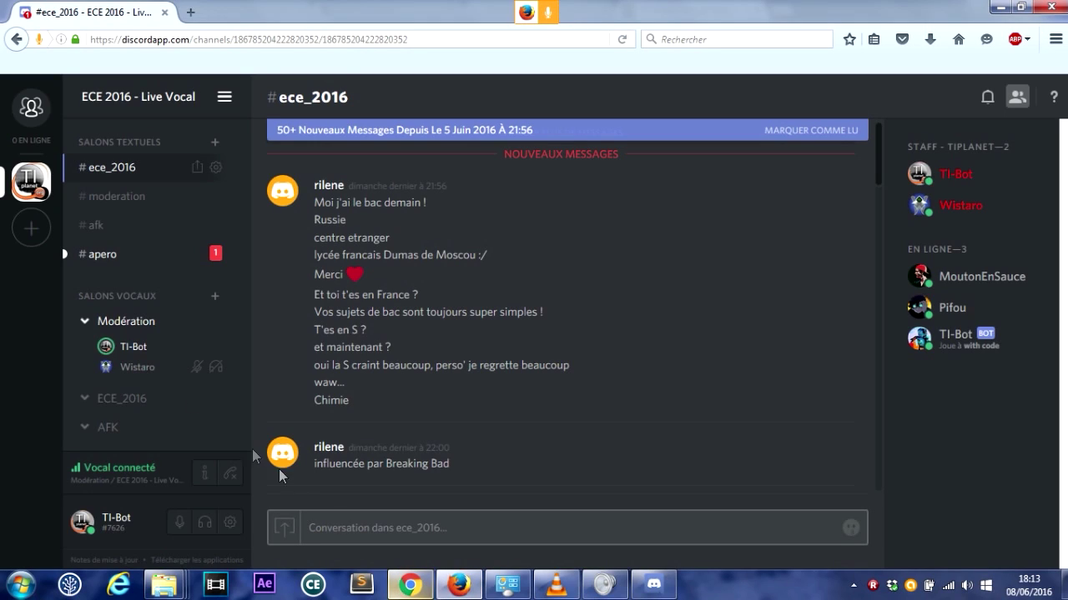
# Restore the Firefox window to a smaller size, minimize it and Chrome, and show the desktop
pyautogui.moveTo(376, 9); pyautogui.dragTo(442, 87)
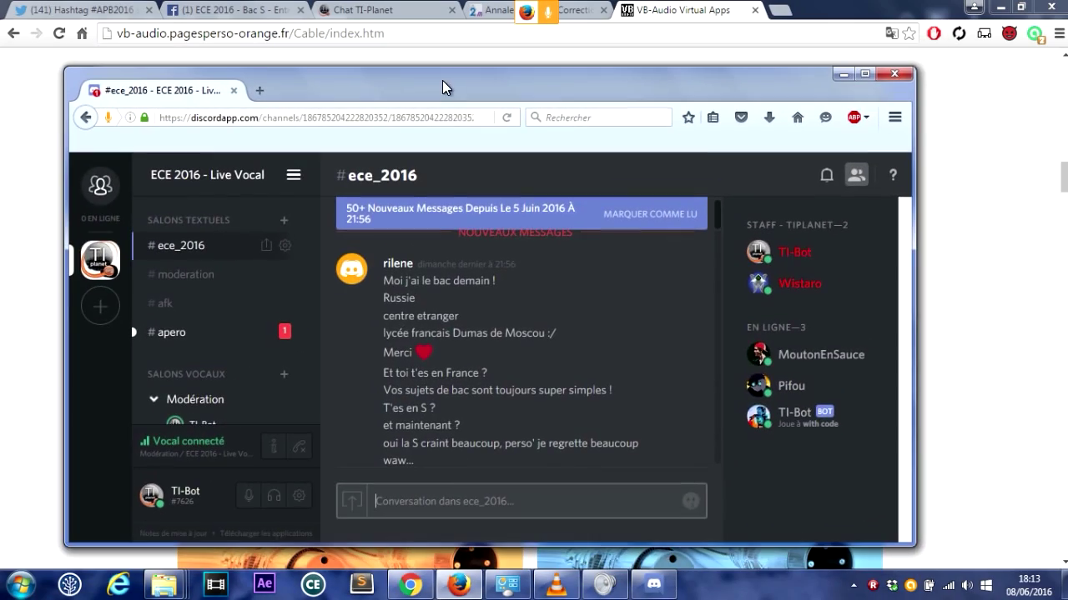
pyautogui.click(842, 75)
pyautogui.click(997, 9)
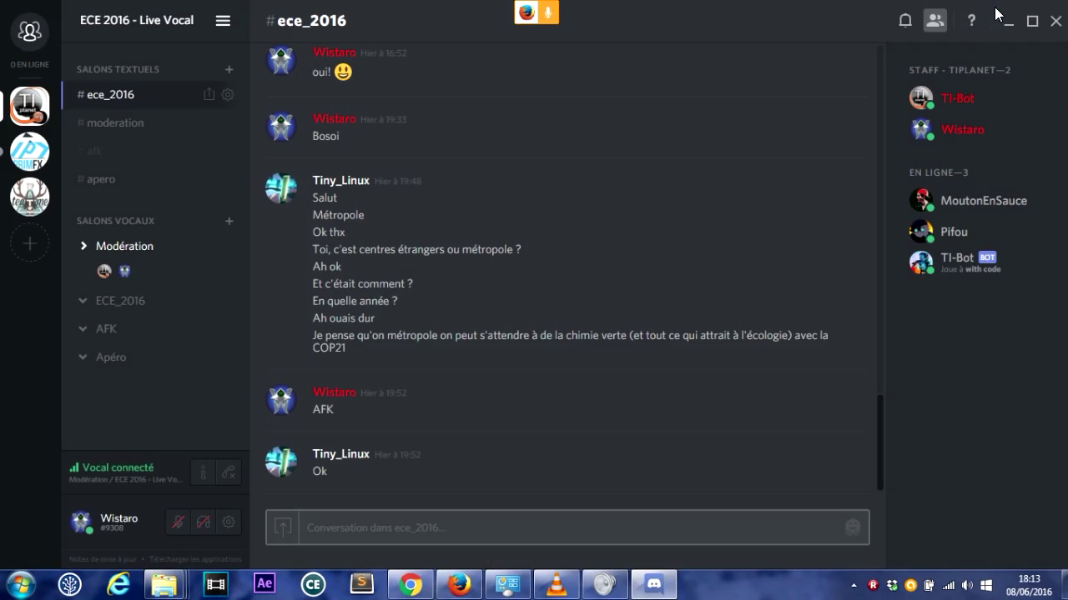
pyautogui.press('super+d')
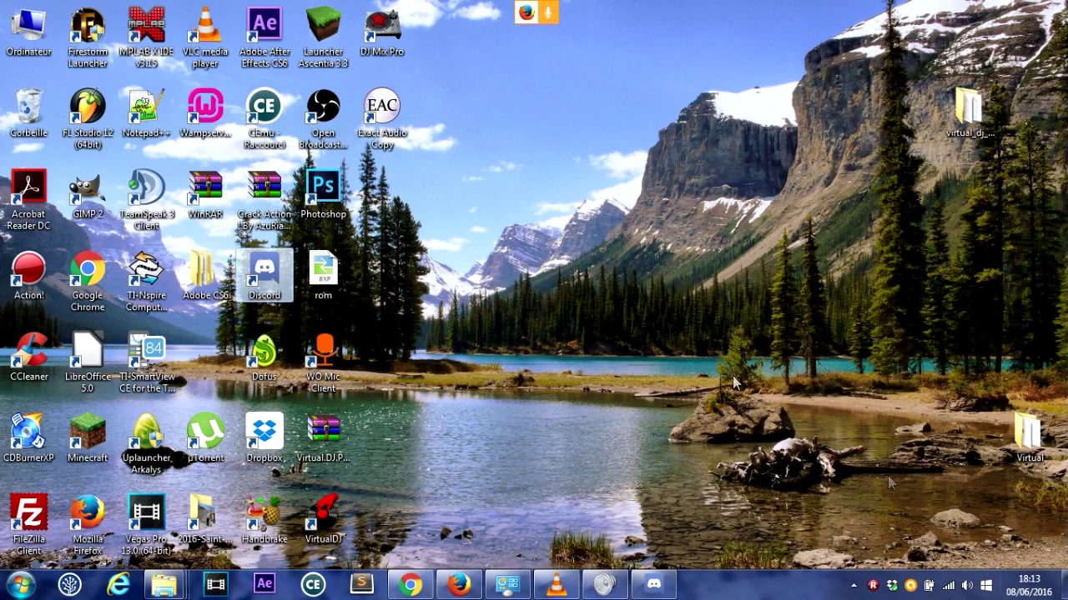
pyautogui.moveTo(589, 221); pyautogui.dragTo(175, 79)
pyautogui.click(175, 79)
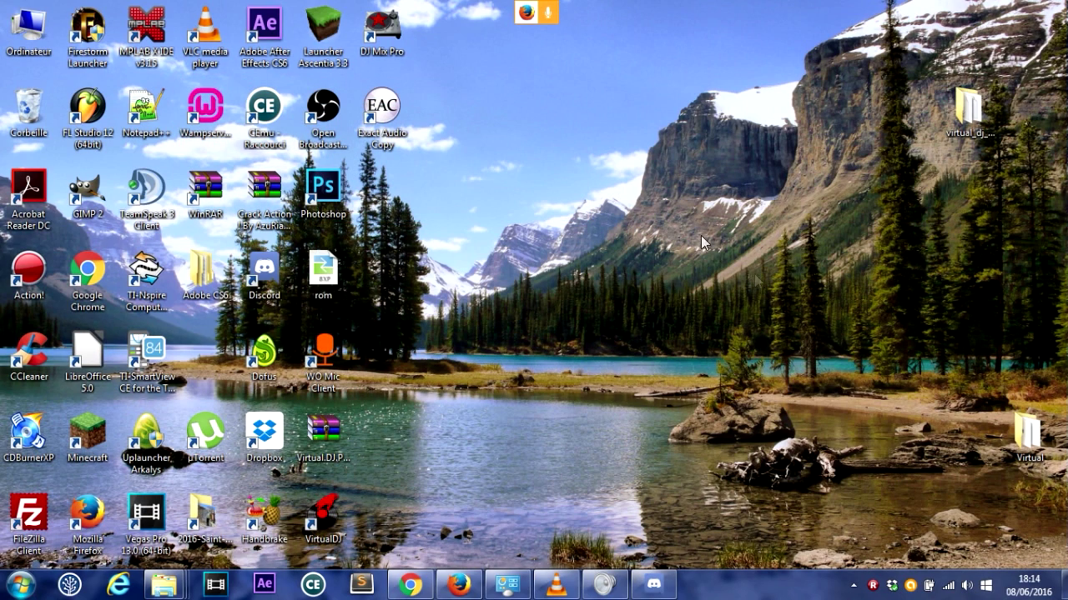
# Launch TeamSpeak 3, decline the update, and choose CABLE Output (VB-Audio Virtual Cable) as the capture device in its options
pyautogui.click(140, 213)
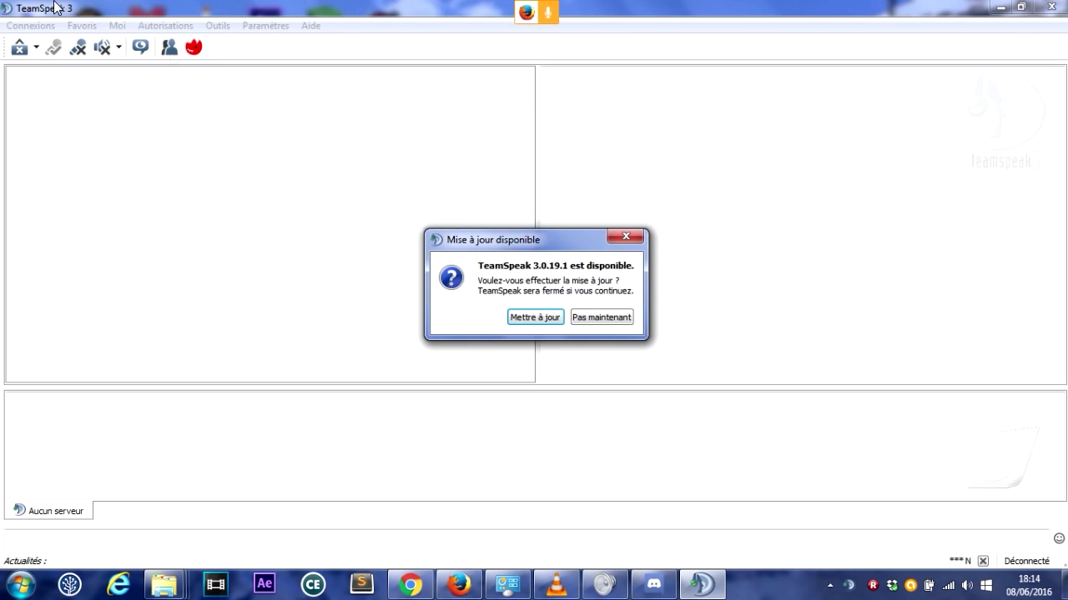
pyautogui.click(627, 317)
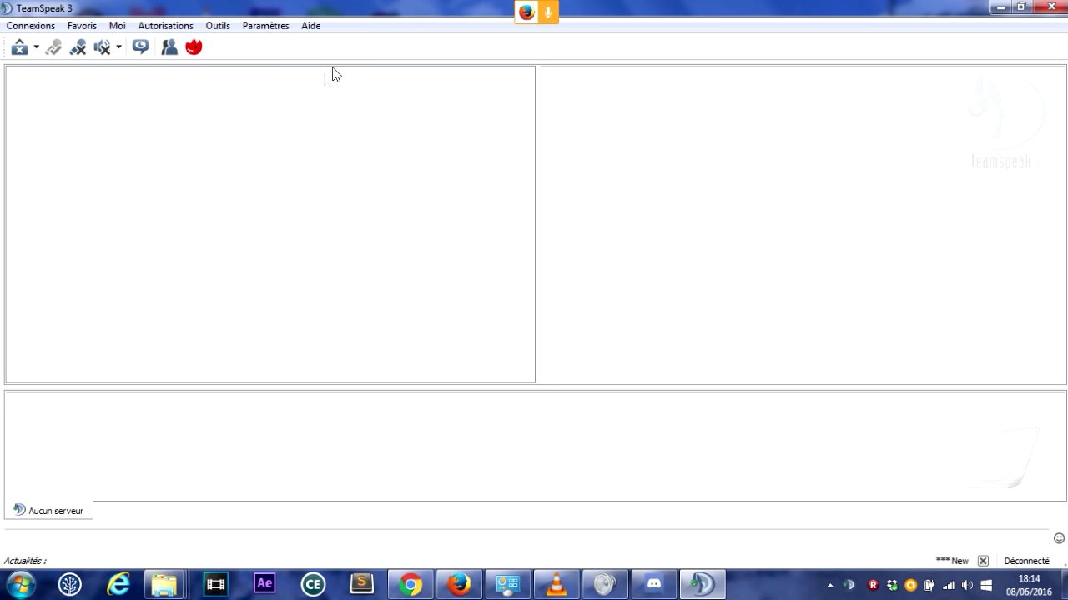
pyautogui.click(263, 26)
pyautogui.click(275, 86)
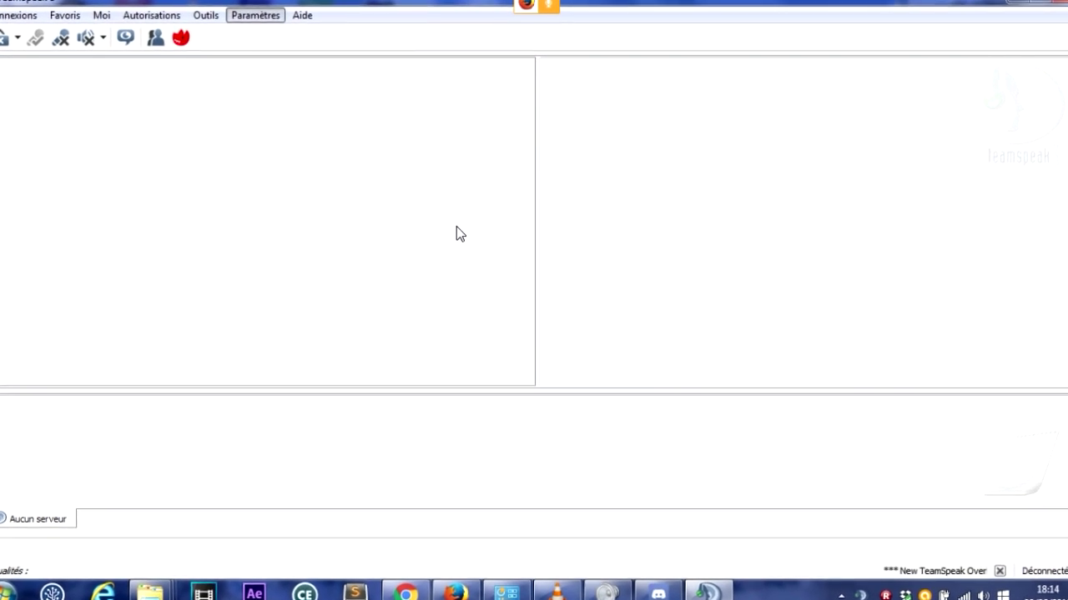
pyautogui.click(567, 163)
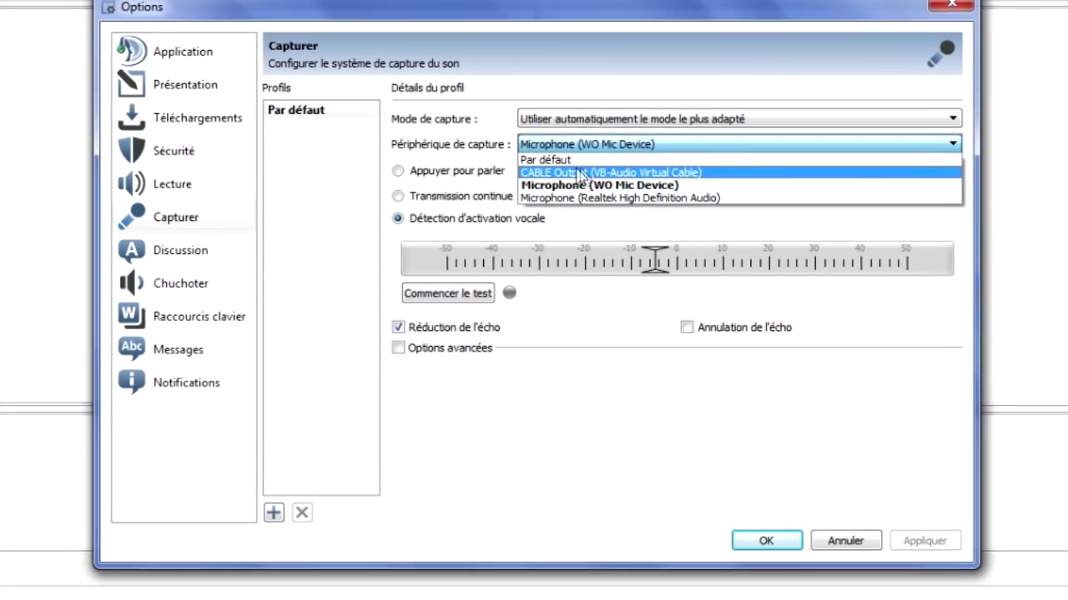
pyautogui.click(563, 177)
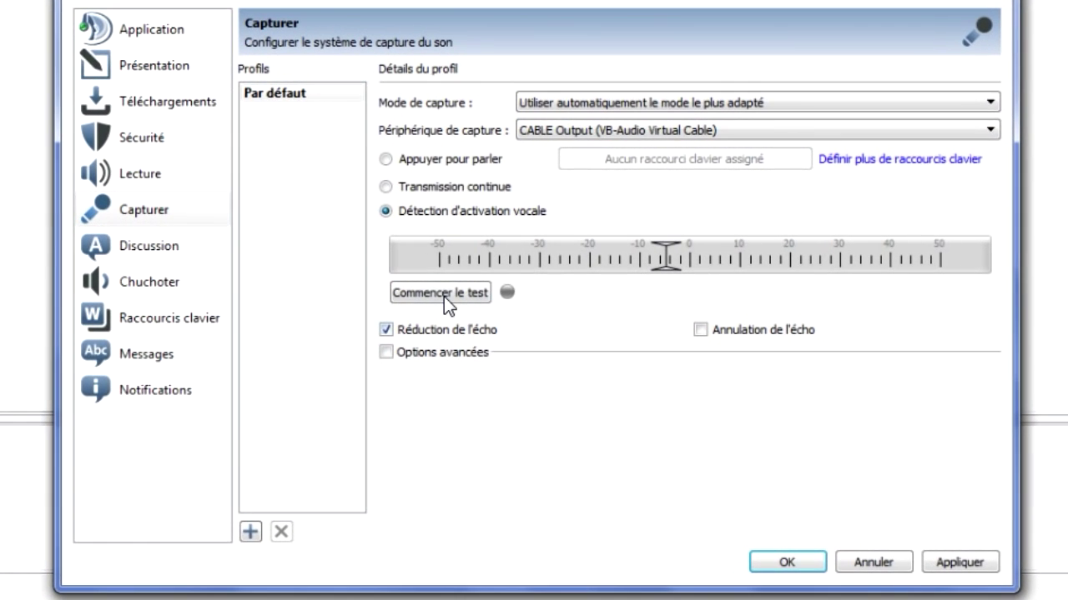
# Run the capture test, disable Réduction de l'écho, and run and stop the test once more
pyautogui.click(446, 291)
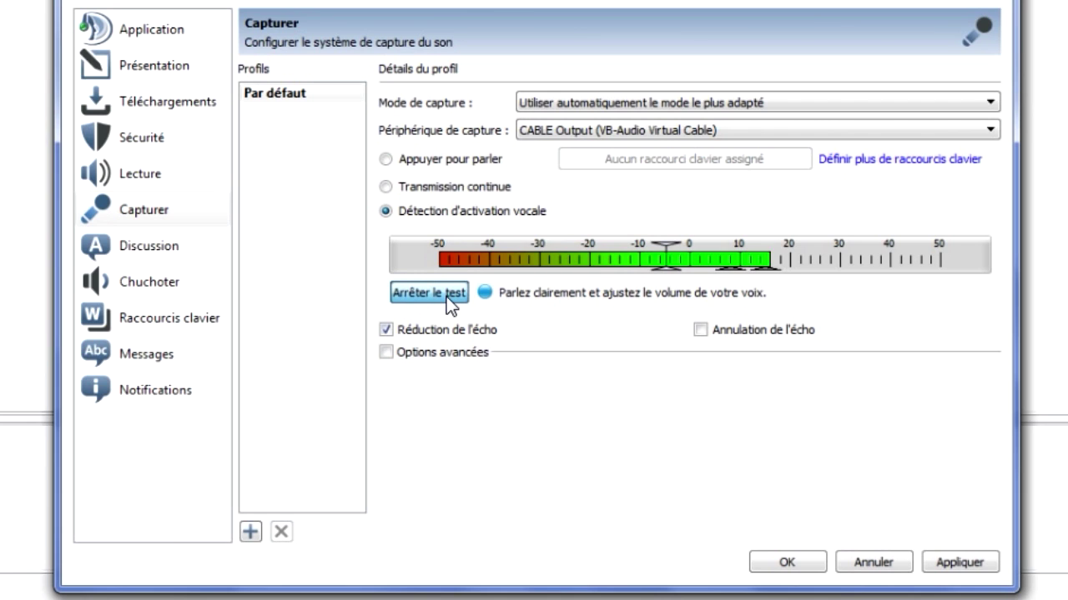
pyautogui.click(447, 293)
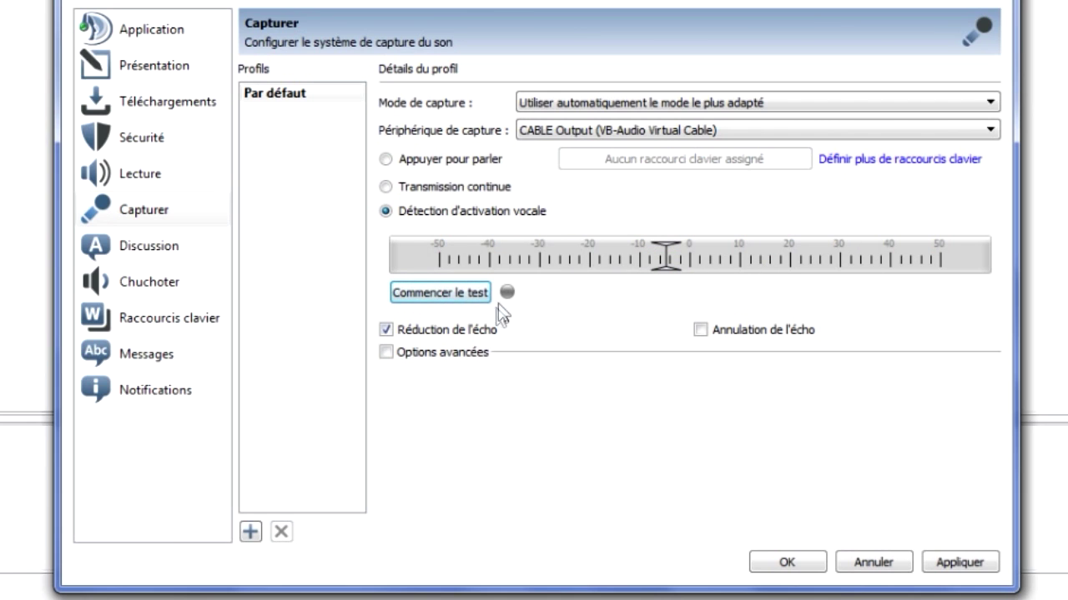
pyautogui.click(386, 330)
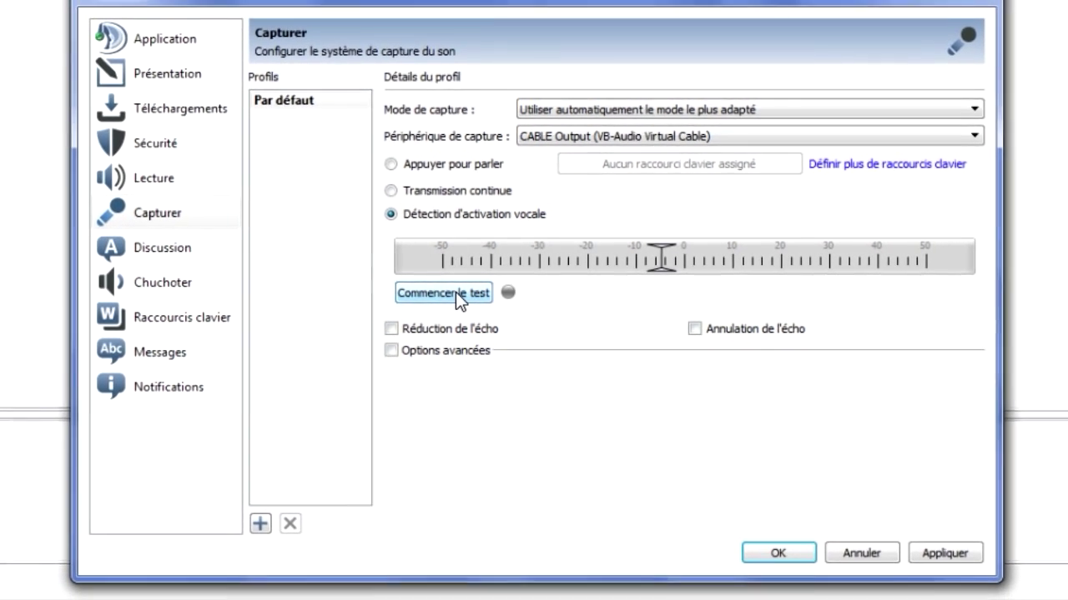
pyautogui.click(456, 294)
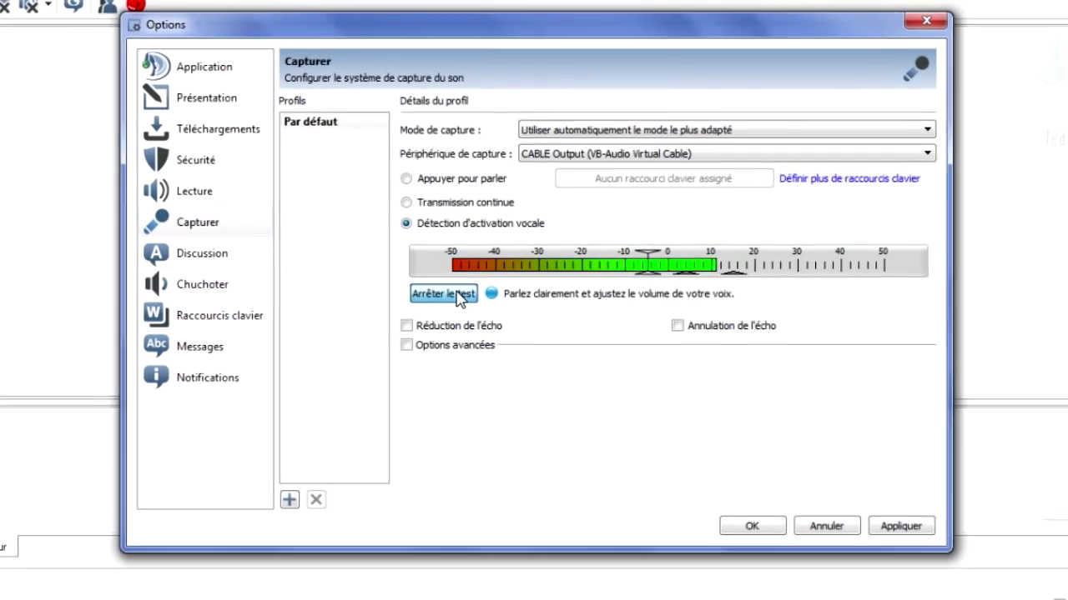
pyautogui.click(456, 296)
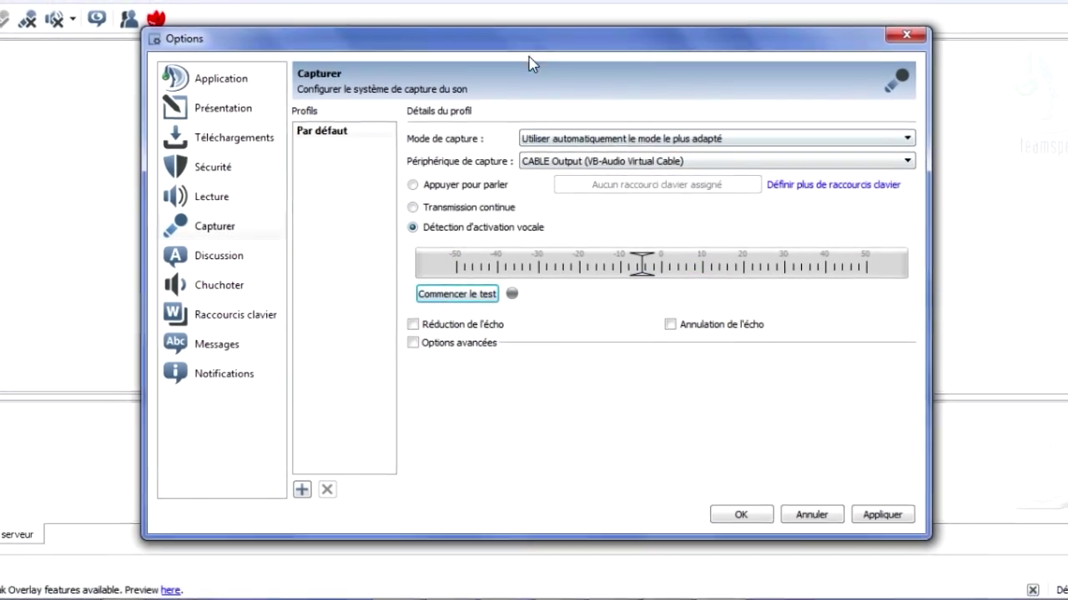
# Cancel the TeamSpeak options without saving the capture changes, and leave TeamSpeak
pyautogui.click(806, 510)
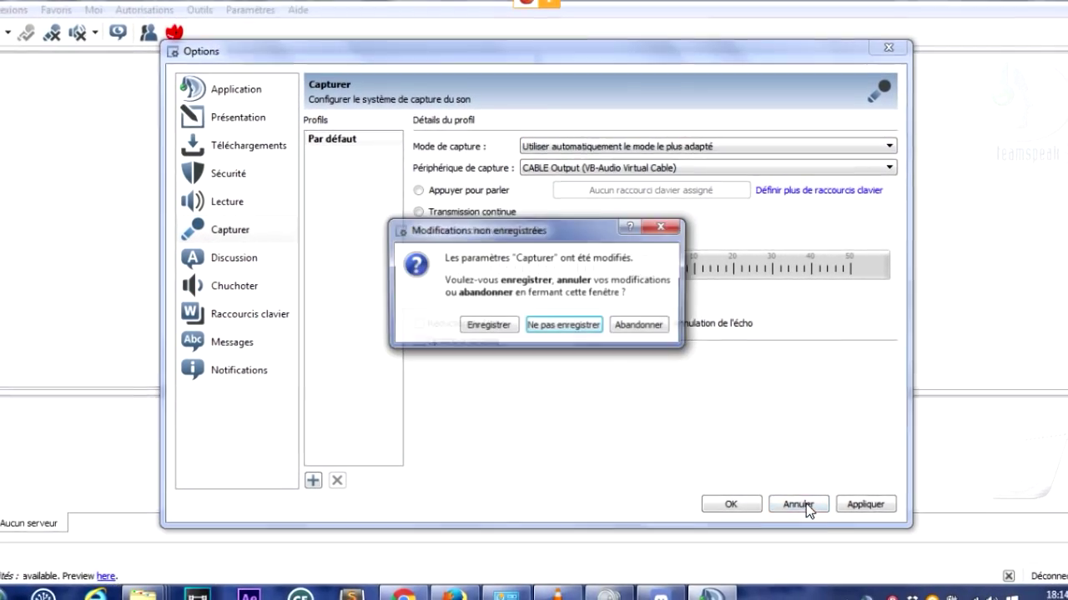
pyautogui.click(636, 326)
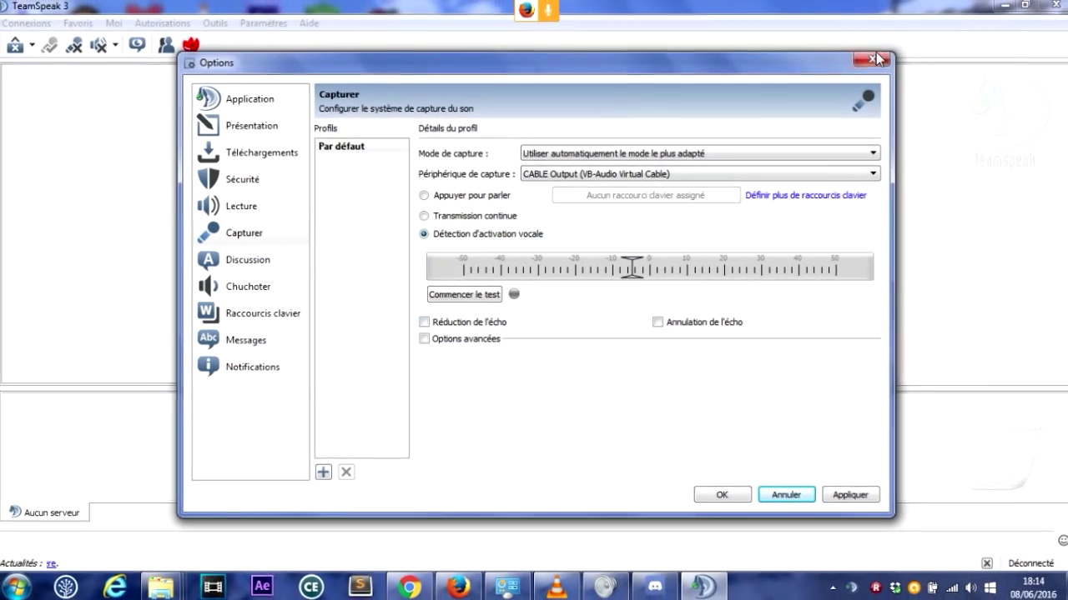
pyautogui.click(795, 502)
pyautogui.click(560, 325)
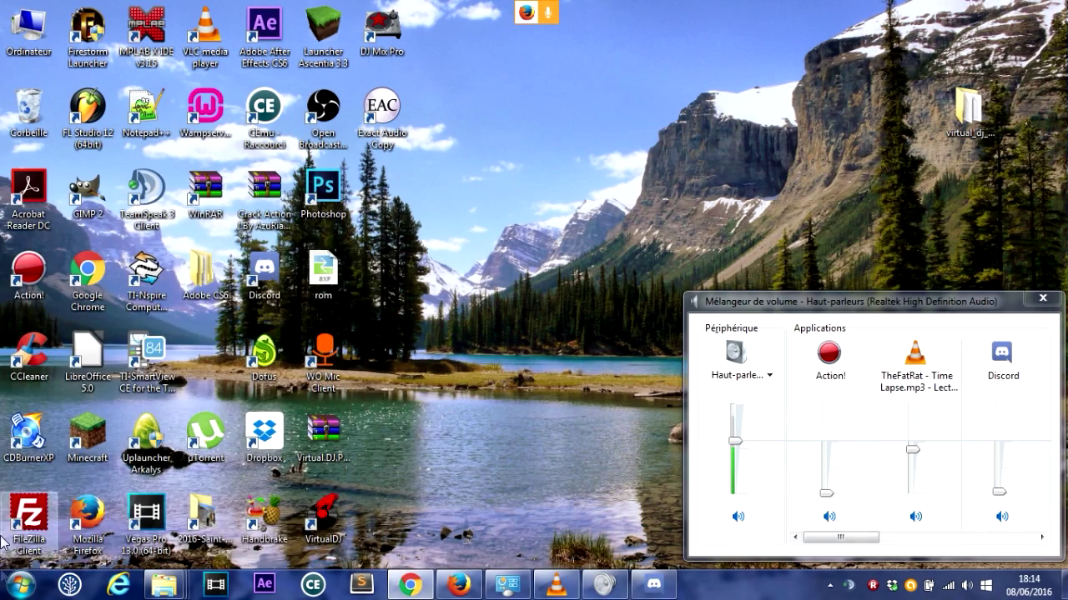
# Find and launch Mumble, and close the volume mixer
pyautogui.press('super')
pyautogui.write('mumbl')
pyautogui.click(234, 242)
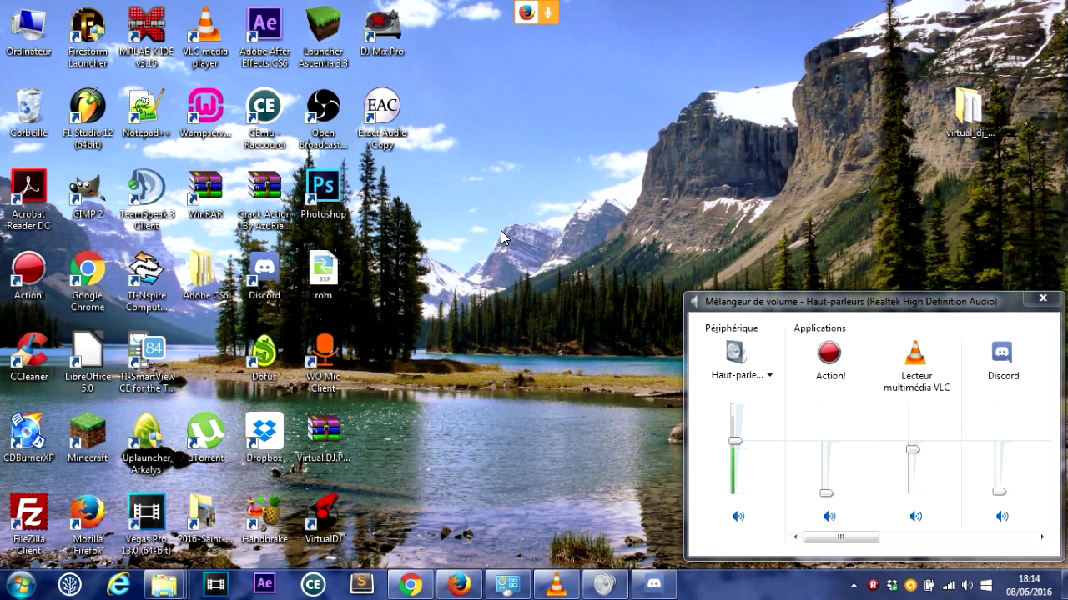
pyautogui.click(1043, 298)
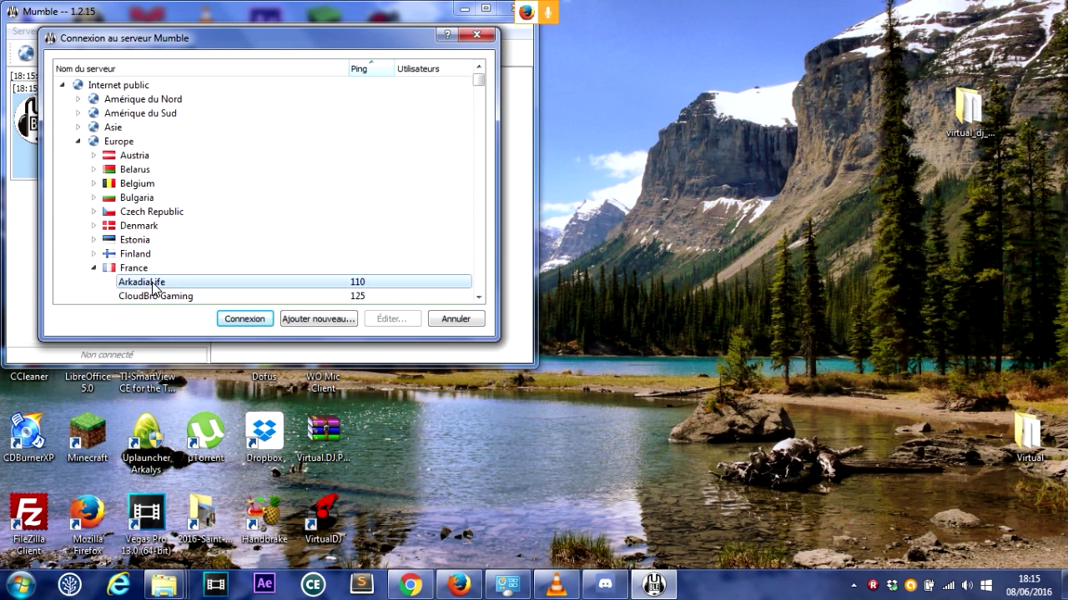
# Connect to the ArkadiaLife server under France with the username, accept its certificate, and deafen the account
pyautogui.doubleClick(167, 284)
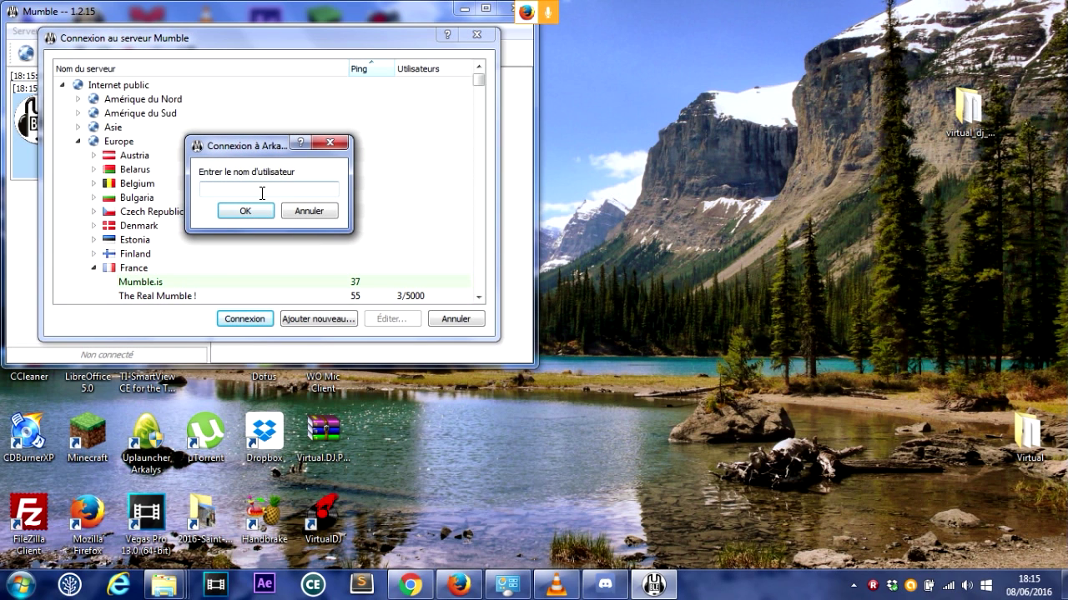
pyautogui.write('Wistaro')
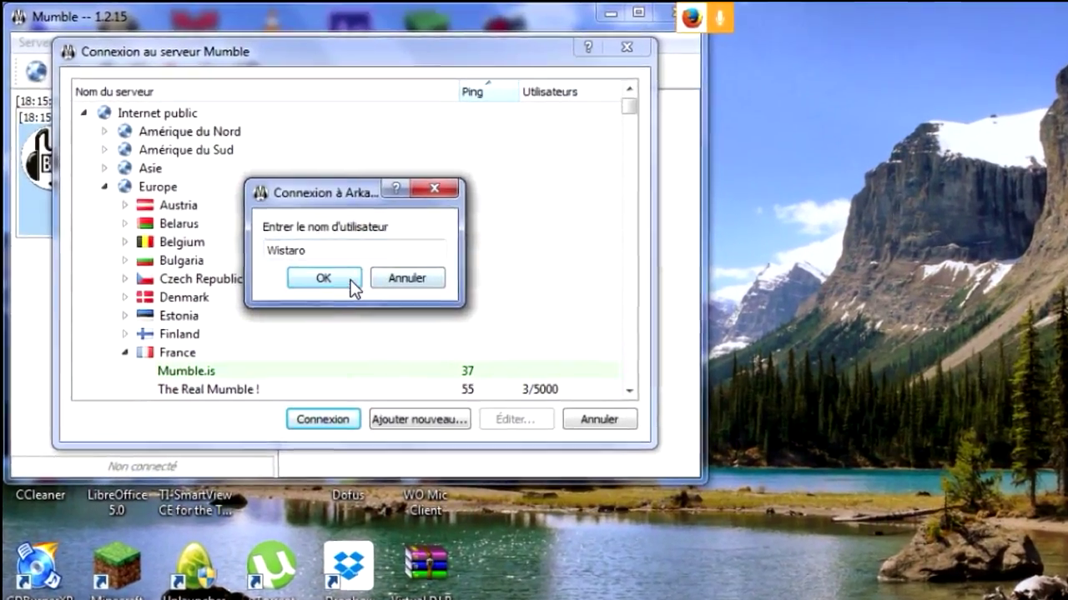
pyautogui.click(265, 214)
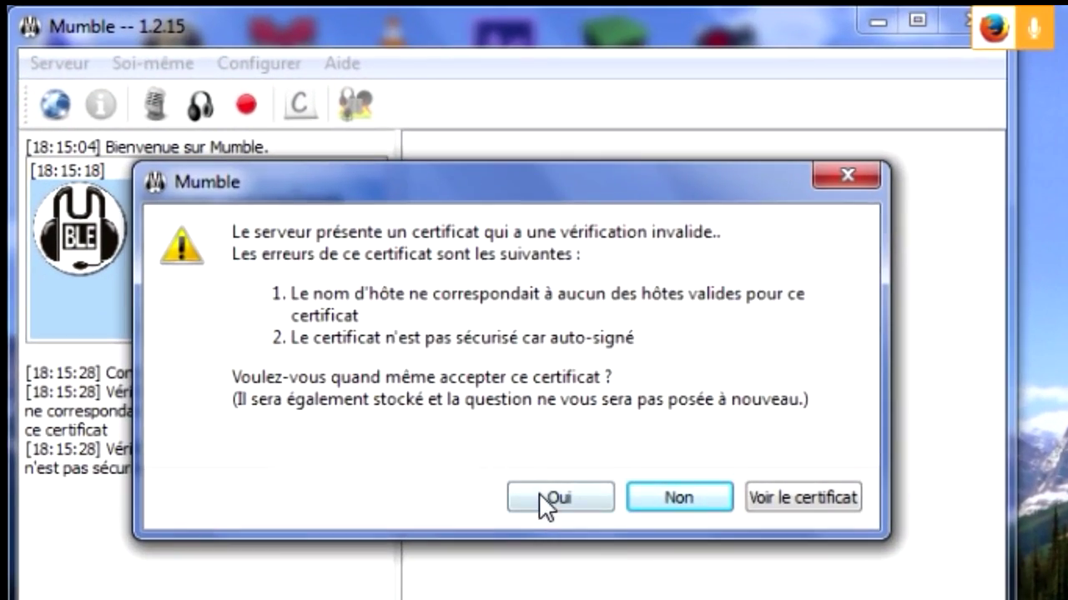
pyautogui.click(432, 398)
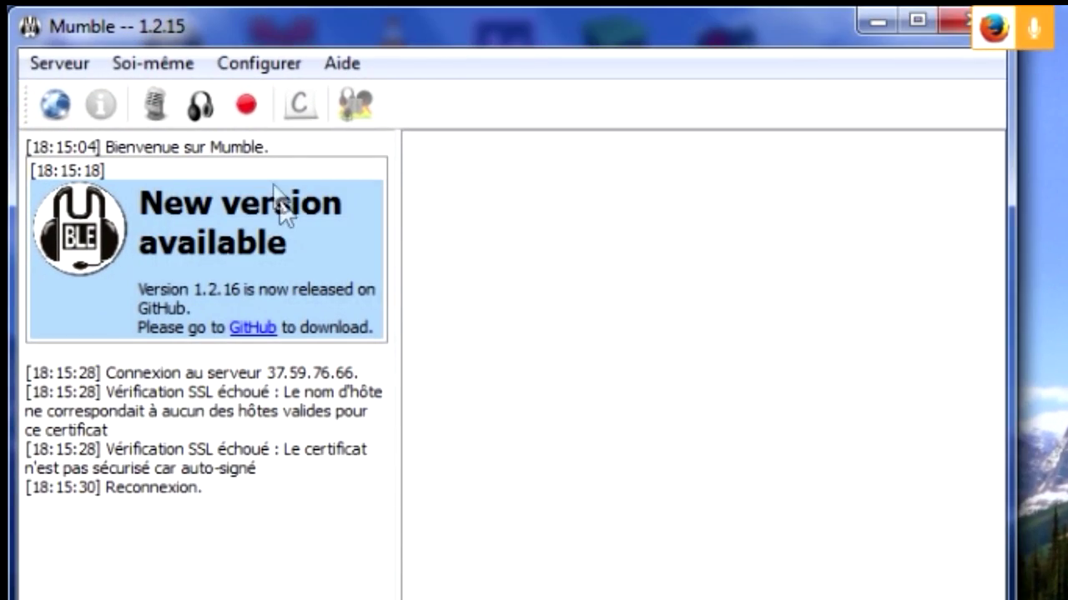
pyautogui.click(199, 103)
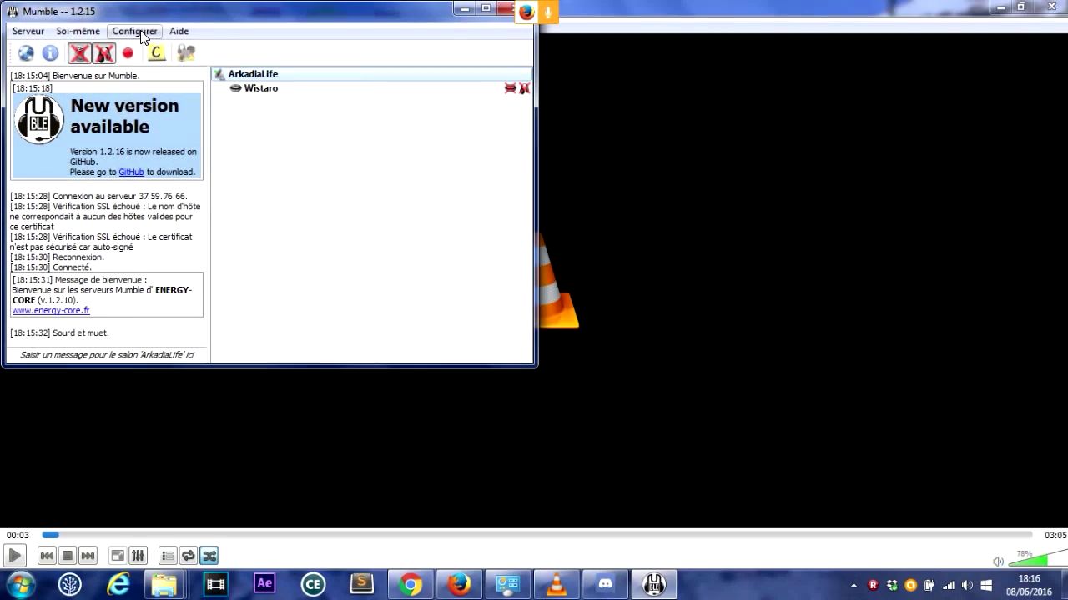
# Start Mumble's audio assistant and set the input device to CABLE Output (VB-Audio Virtual Cable)
pyautogui.click(236, 57)
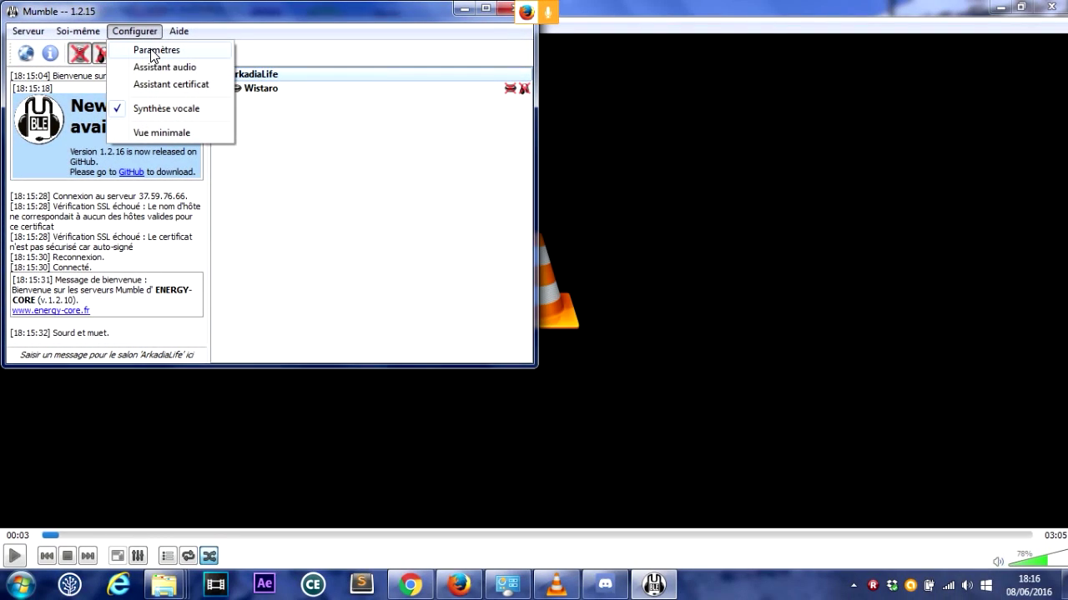
pyautogui.click(167, 67)
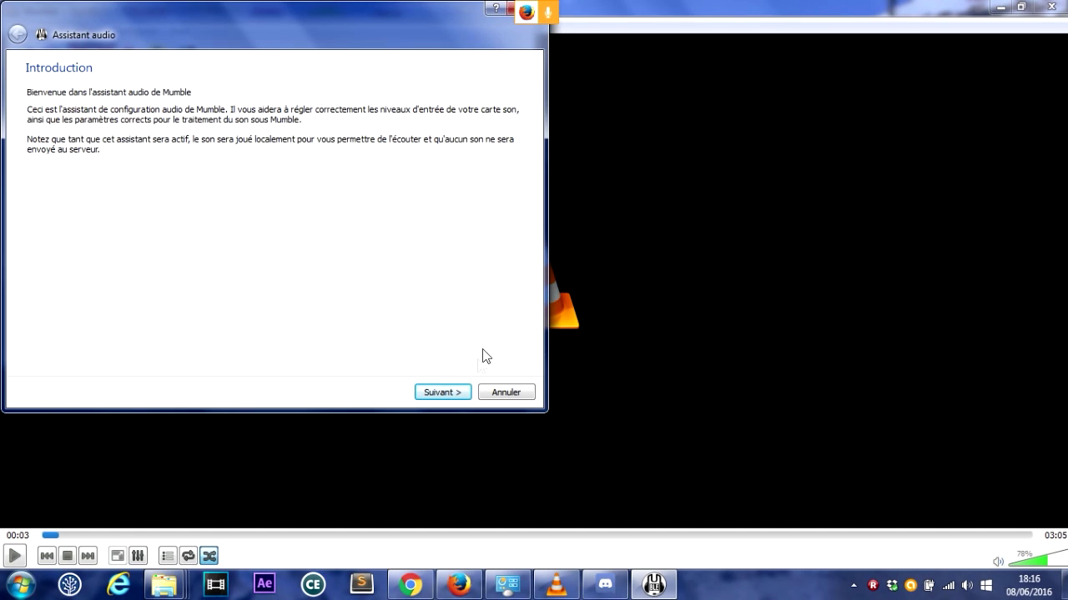
pyautogui.click(458, 394)
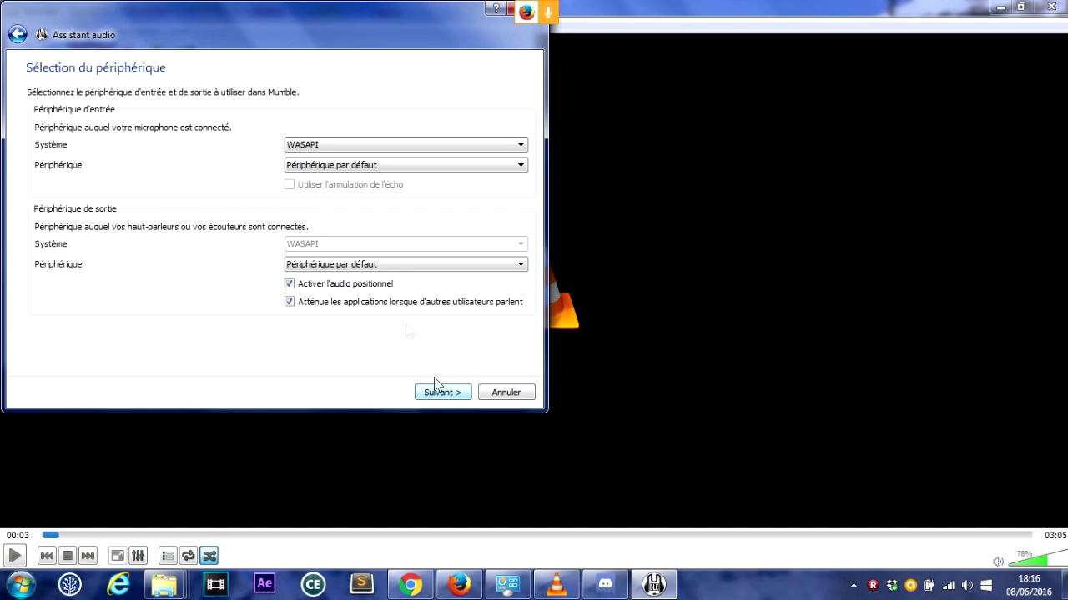
pyautogui.click(336, 170)
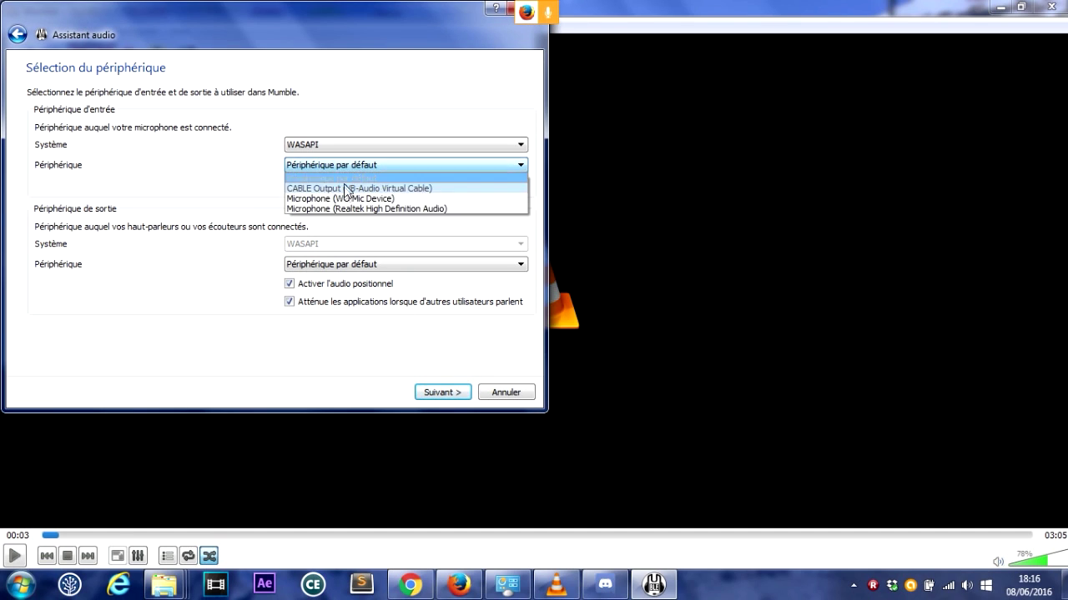
pyautogui.click(348, 187)
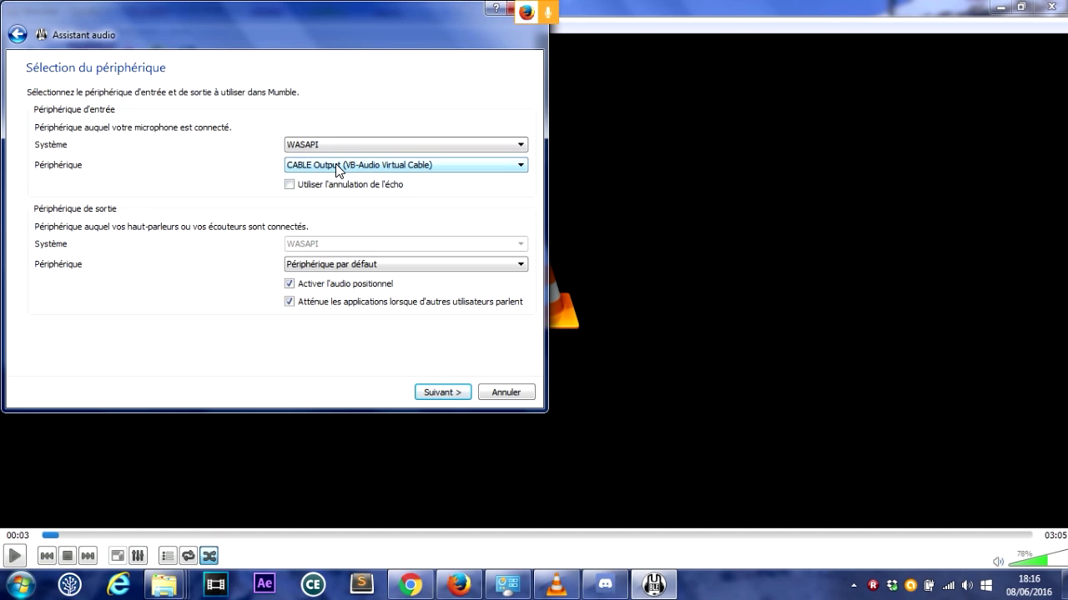
# Set the audio assistant's output device to Haut-parleurs (Realtek High Definition Audio)
pyautogui.click(337, 165)
pyautogui.click(338, 165)
pyautogui.click(338, 268)
pyautogui.click(349, 289)
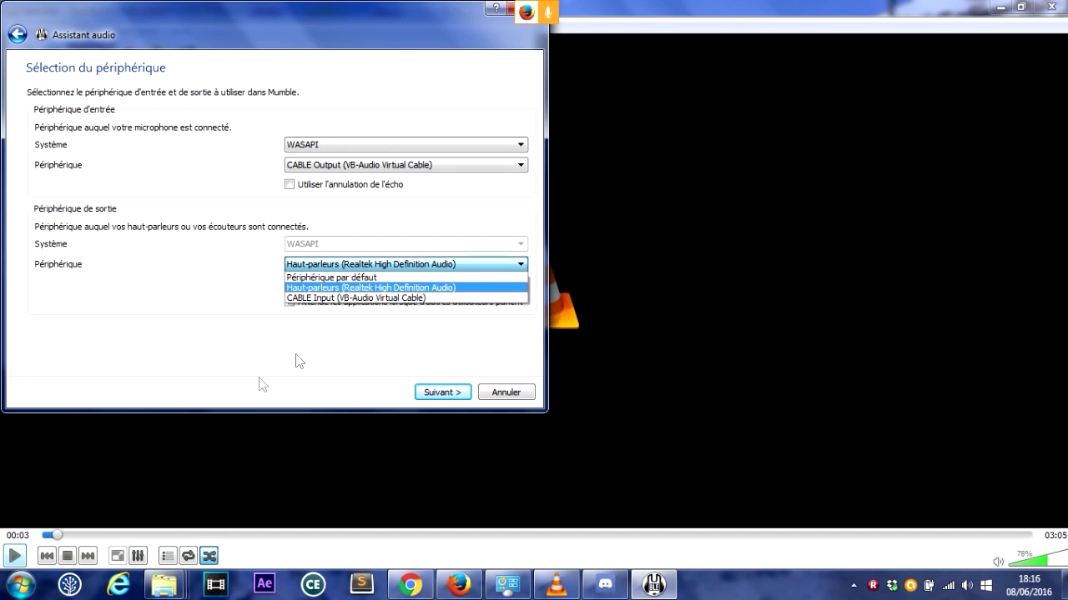
pyautogui.click(204, 462)
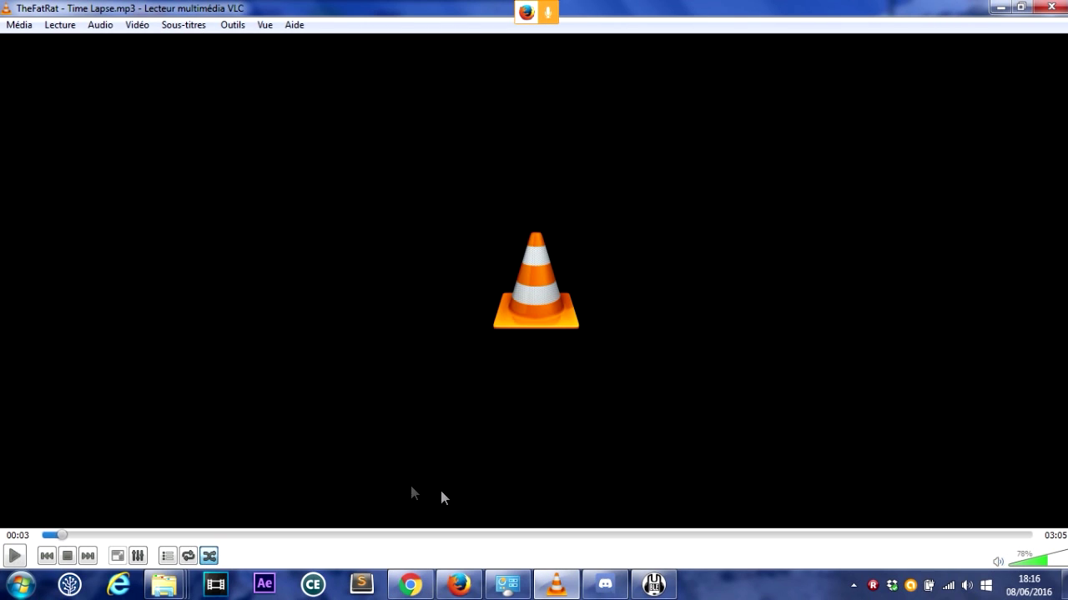
# Bring the audio assistant back to the front, advance past the device selection, and cancel the assistant
pyautogui.click(653, 584)
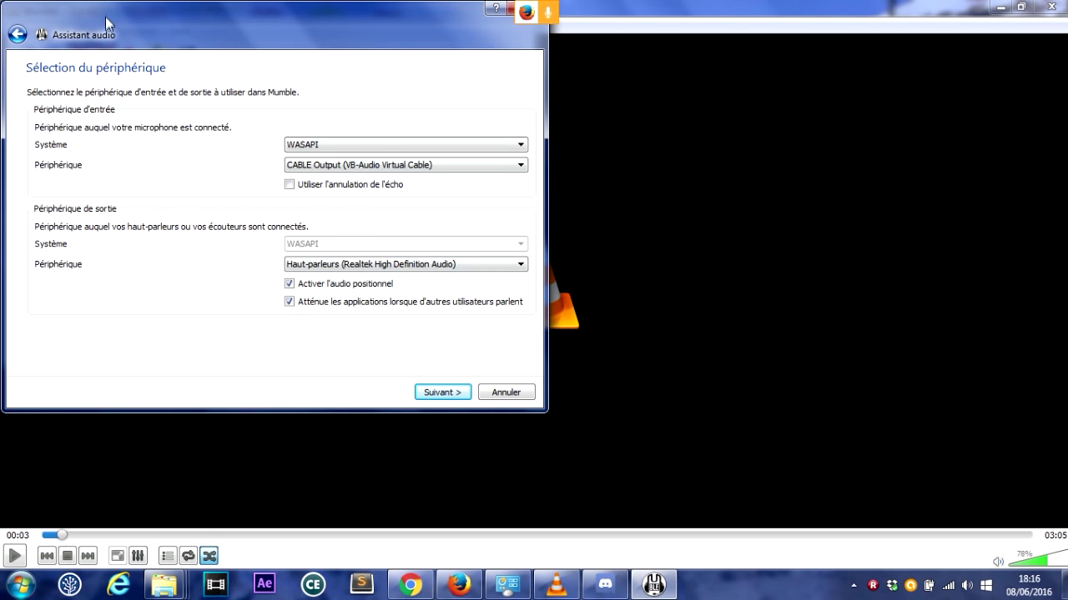
pyautogui.moveTo(106, 22); pyautogui.dragTo(272, 55)
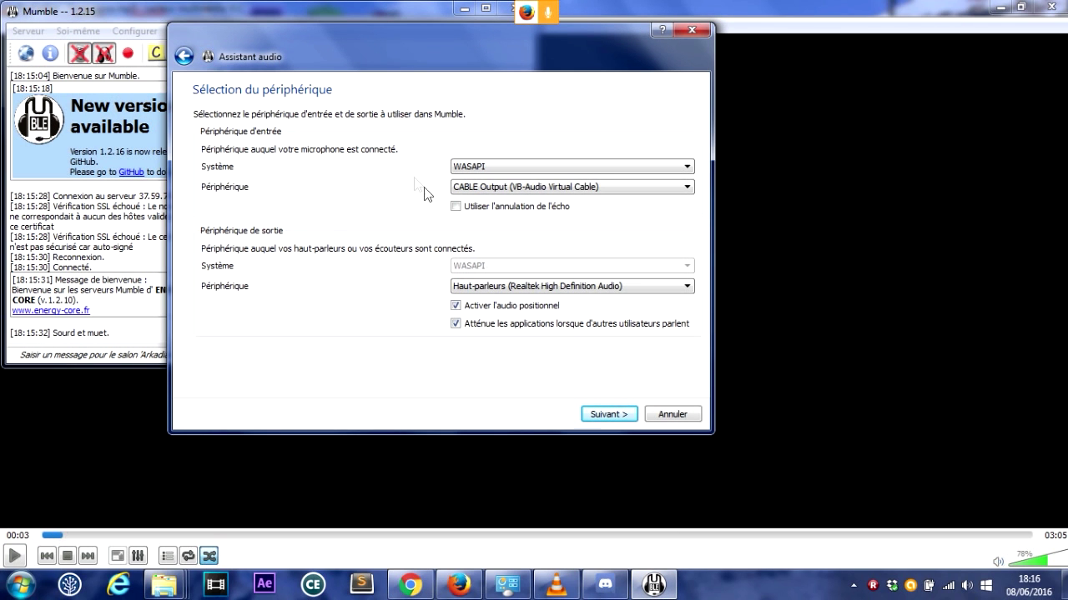
pyautogui.click(621, 416)
pyautogui.click(622, 415)
pyautogui.click(657, 417)
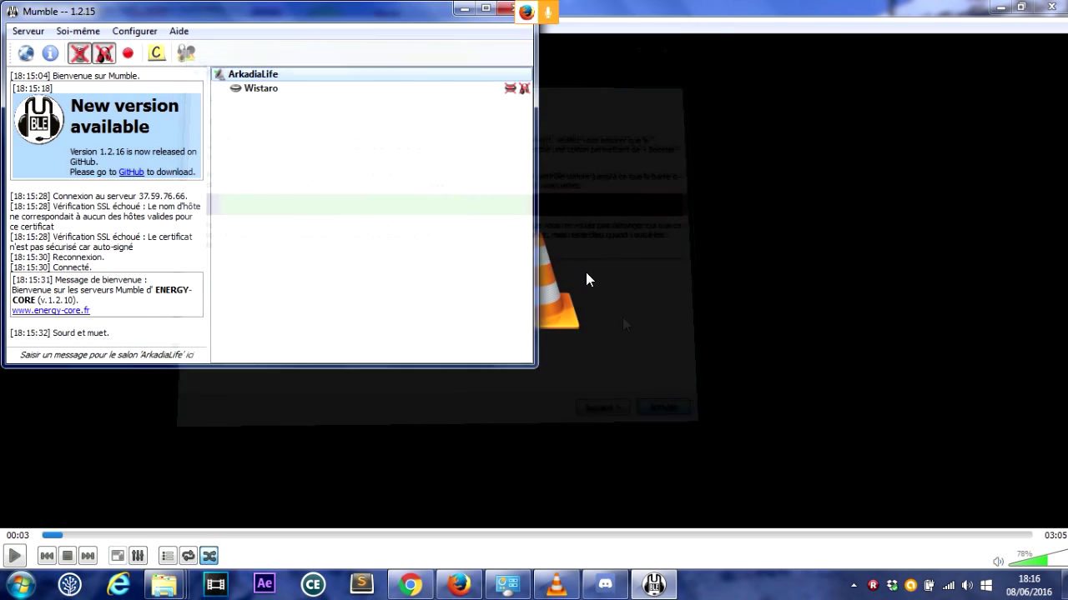
# Move the Mumble window away from the screen corner, and minimize Mumble and VLC to show the desktop
pyautogui.moveTo(74, 15); pyautogui.dragTo(261, 55)
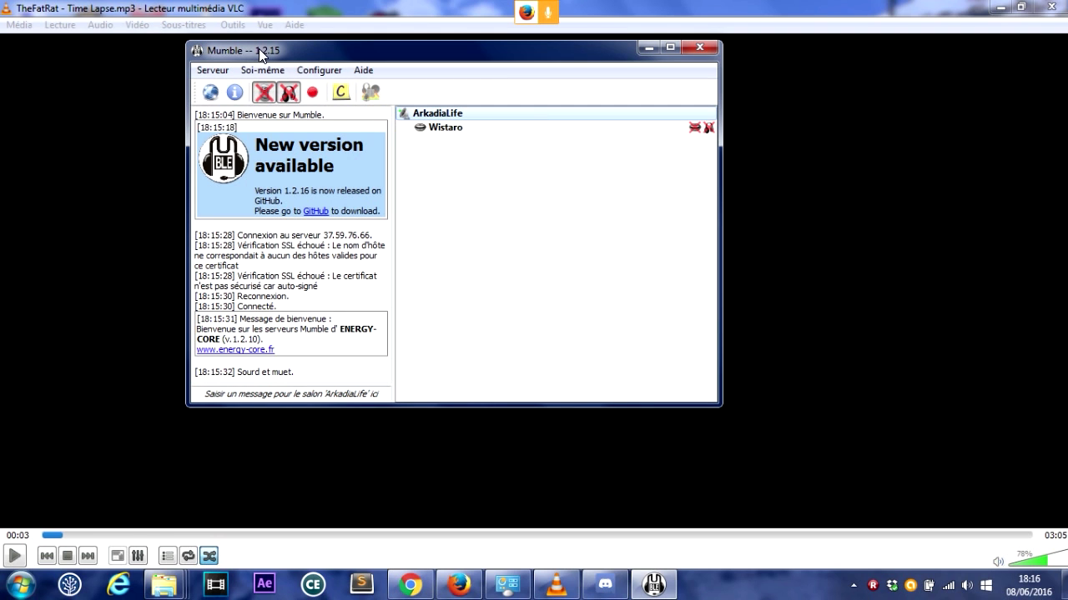
pyautogui.click(648, 48)
pyautogui.click(999, 6)
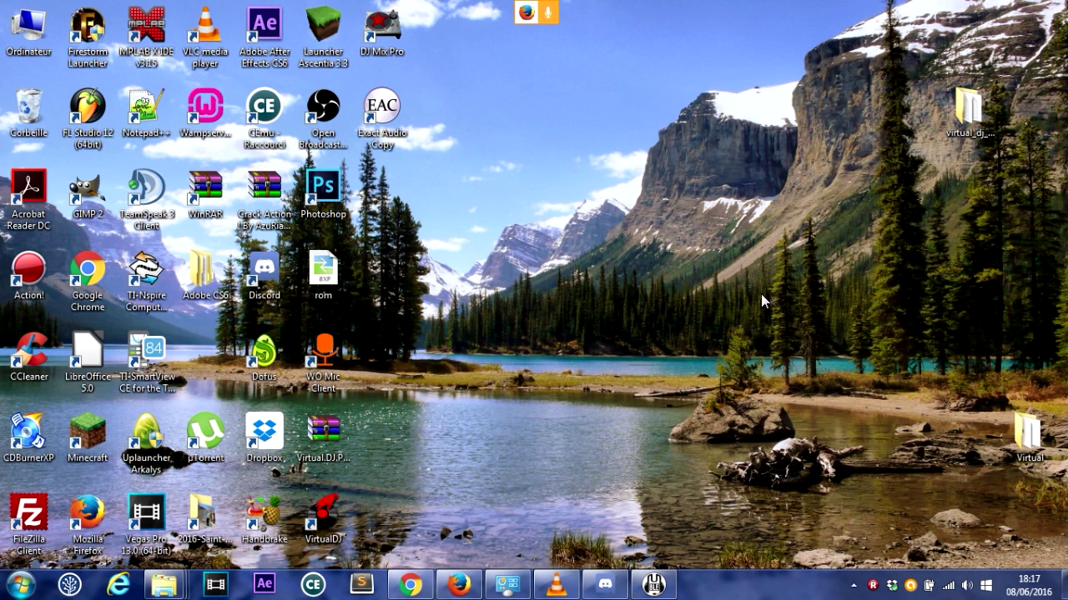
pyautogui.moveTo(512, 395); pyautogui.dragTo(432, 217)
pyautogui.moveTo(408, 396); pyautogui.dragTo(628, 385)
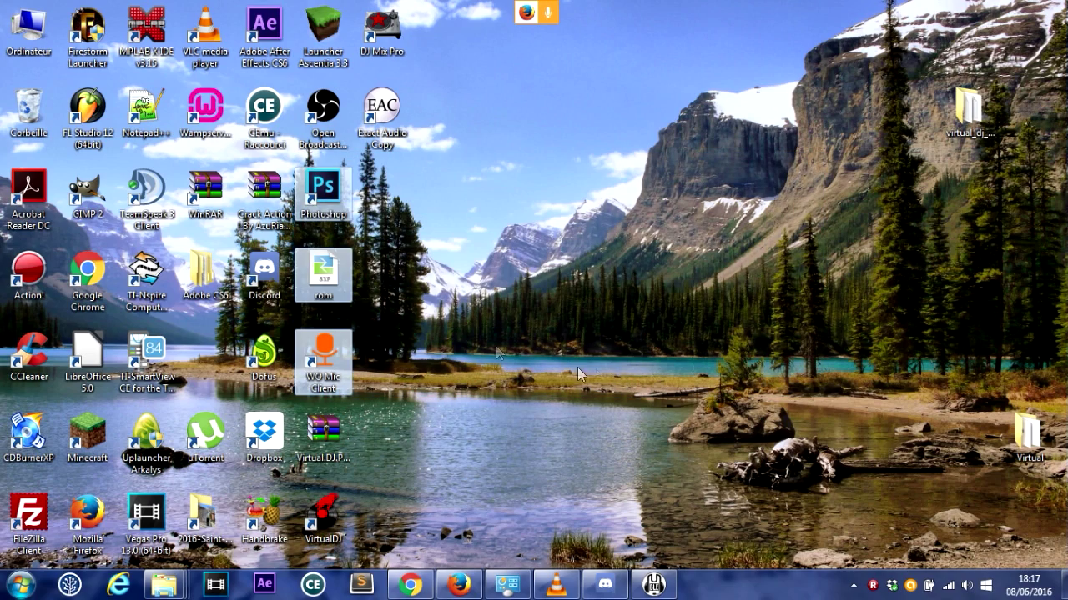
pyautogui.moveTo(0, 138); pyautogui.dragTo(1067, 428)
pyautogui.click(608, 287)
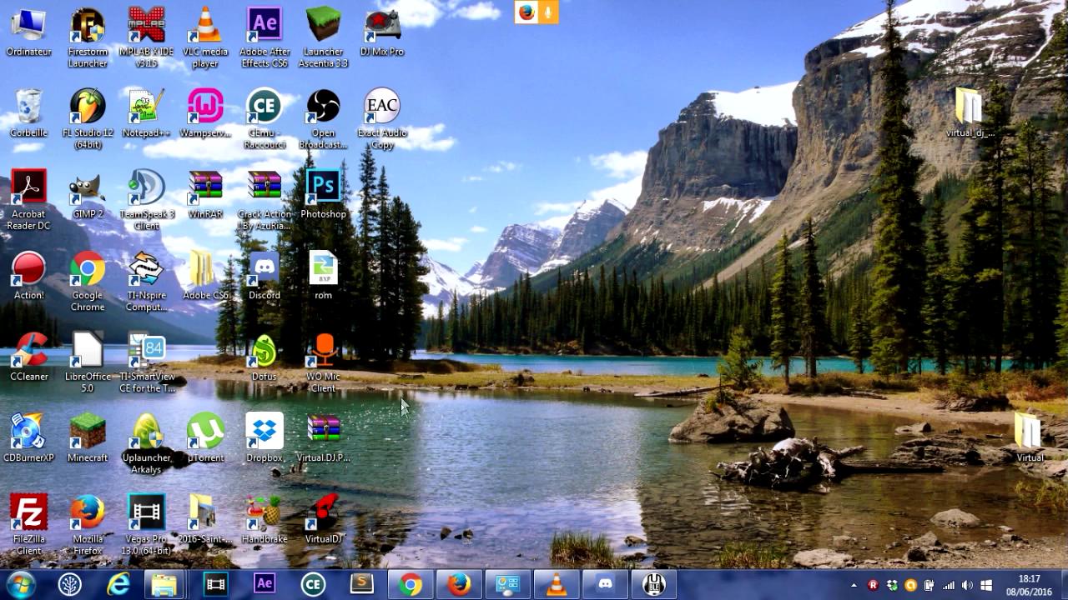
pyautogui.moveTo(329, 399); pyautogui.dragTo(1067, 459)
pyautogui.click(1, 152)
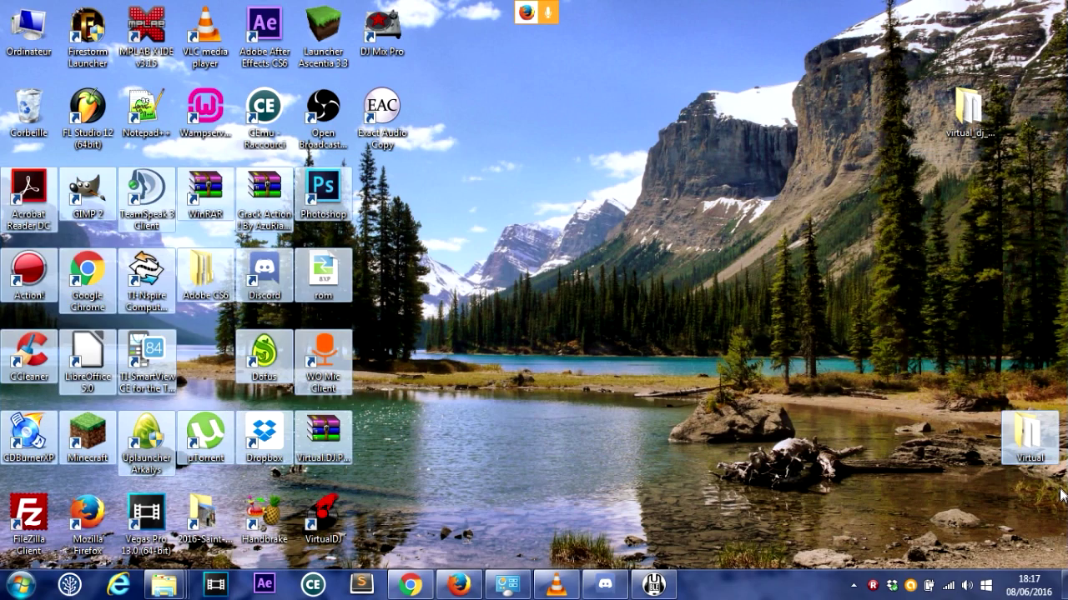
pyautogui.click(736, 343)
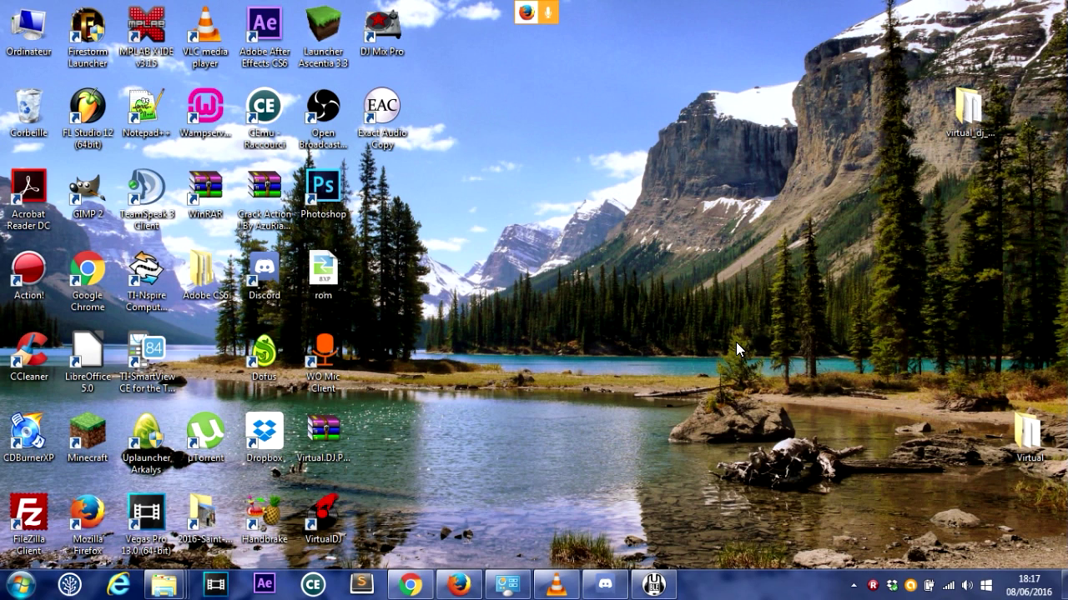